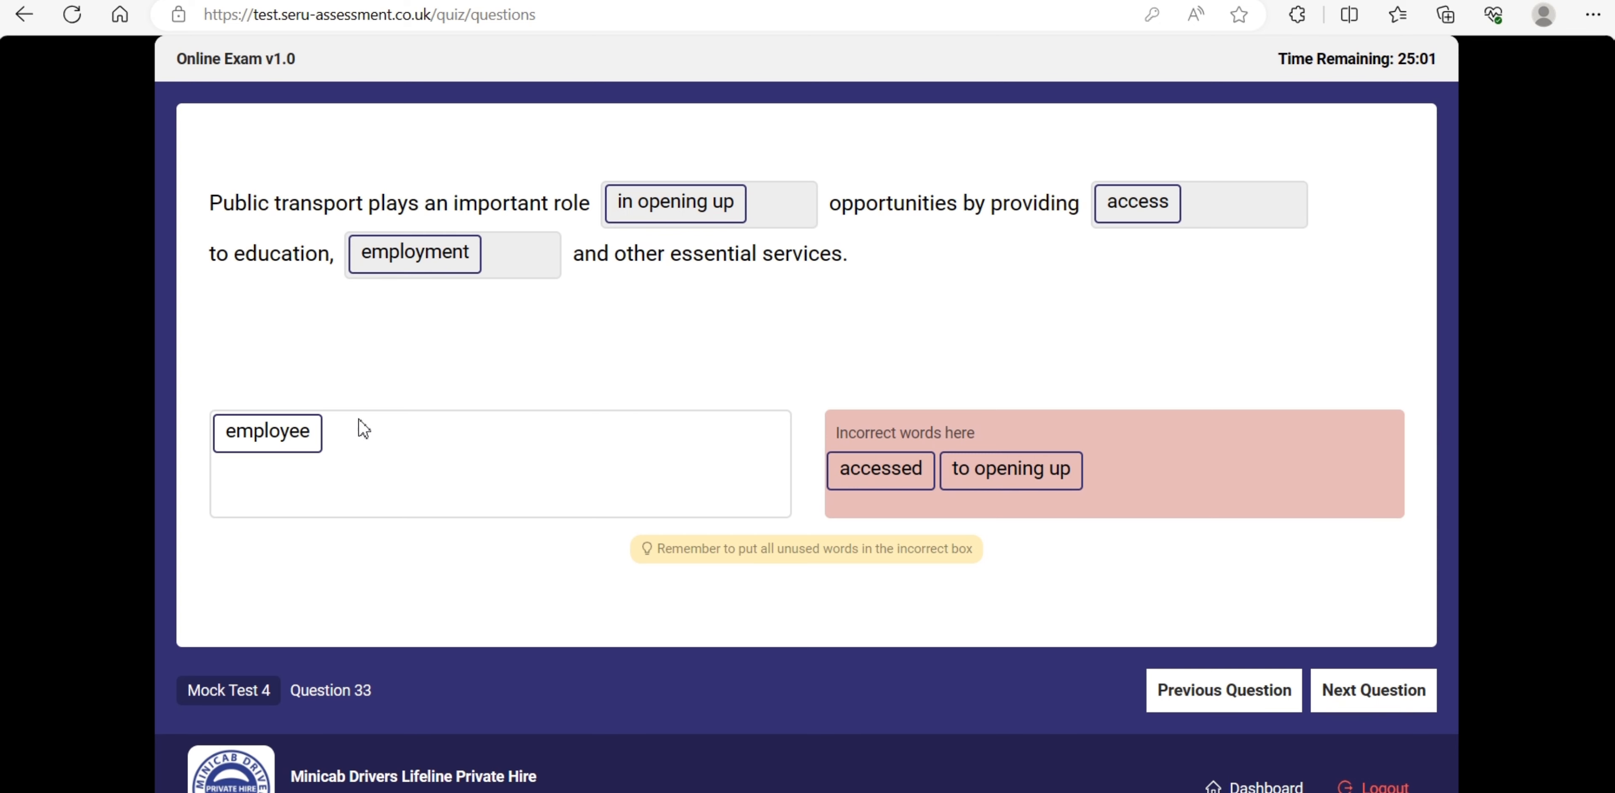
# - Complete question 33 by placing "employee" among the incorrect words, and proceed to question 34
pyautogui.click(1168, 453)
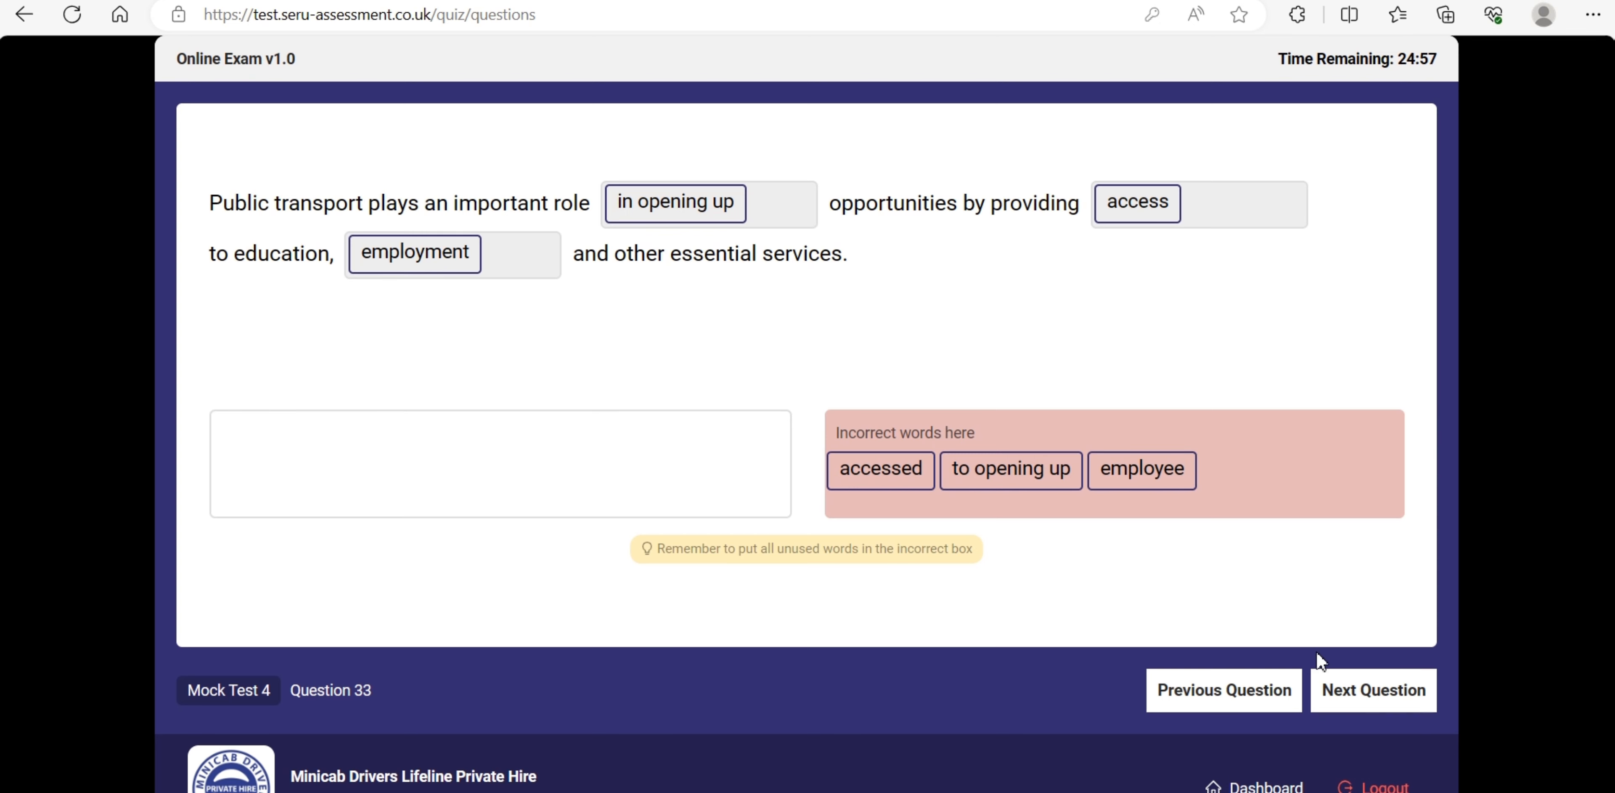
pyautogui.click(1352, 687)
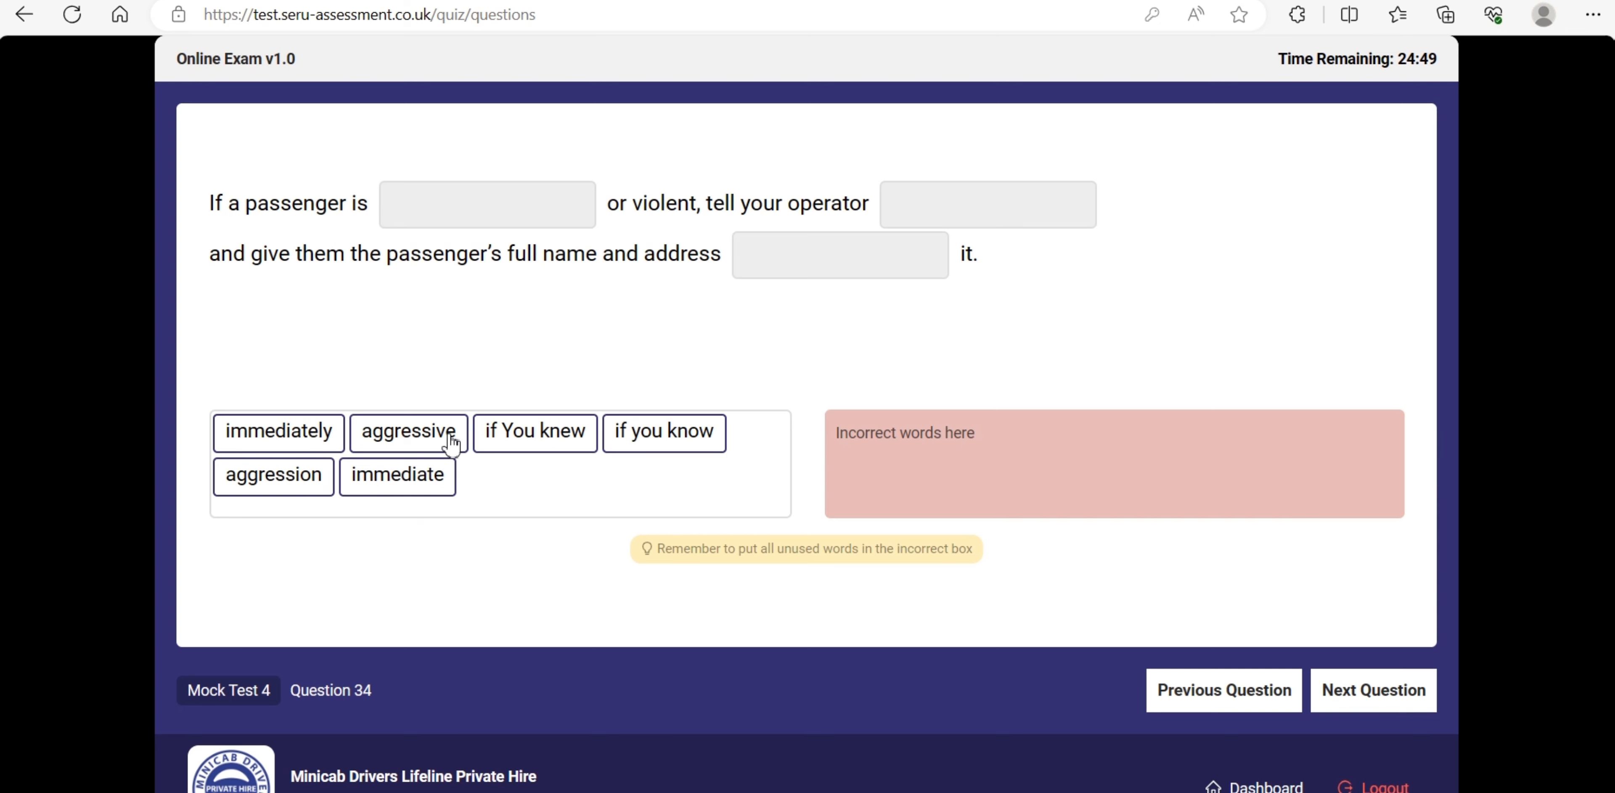
# - Fill question 34's blanks with "aggressive", "immediately" and "if you know", place the unused words among the incorrect ones, and proceed to question 35
pyautogui.moveTo(447, 435); pyautogui.dragTo(465, 216)
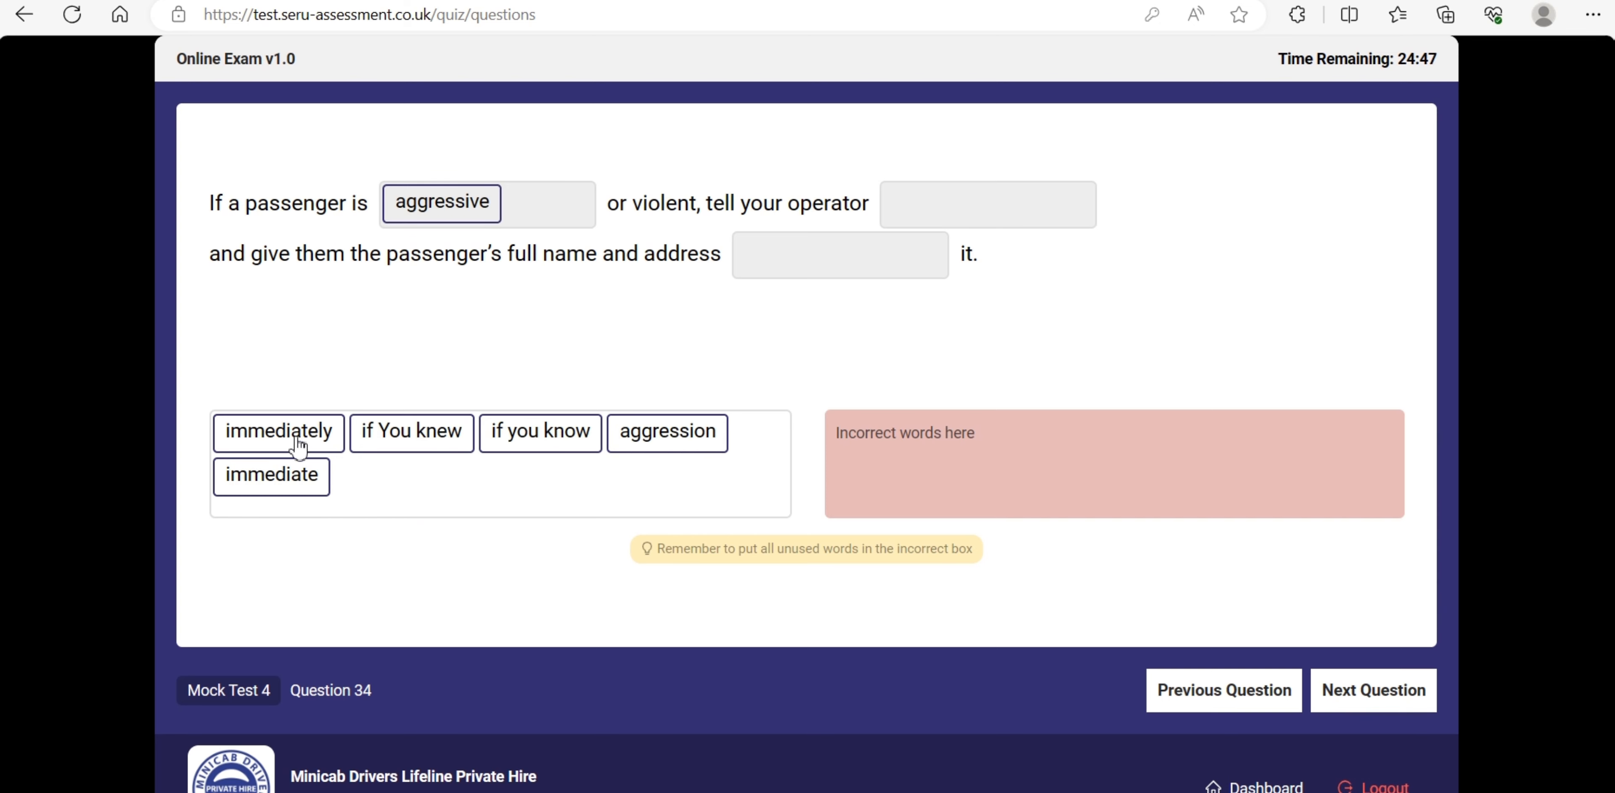
pyautogui.moveTo(683, 447); pyautogui.dragTo(1109, 446)
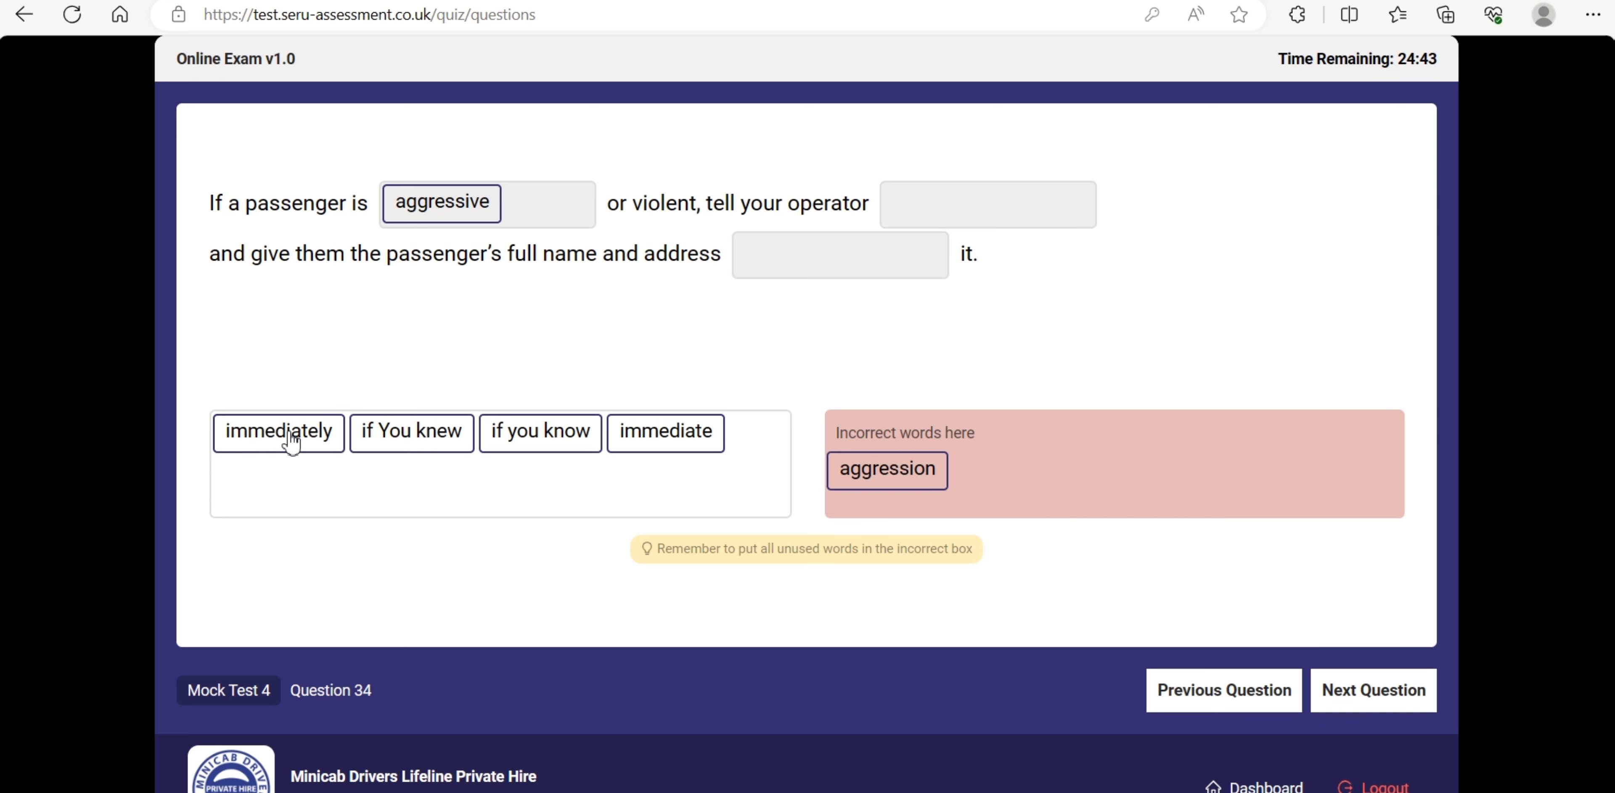
pyautogui.moveTo(944, 224); pyautogui.dragTo(943, 225)
pyautogui.moveTo(552, 432); pyautogui.dragTo(1044, 464)
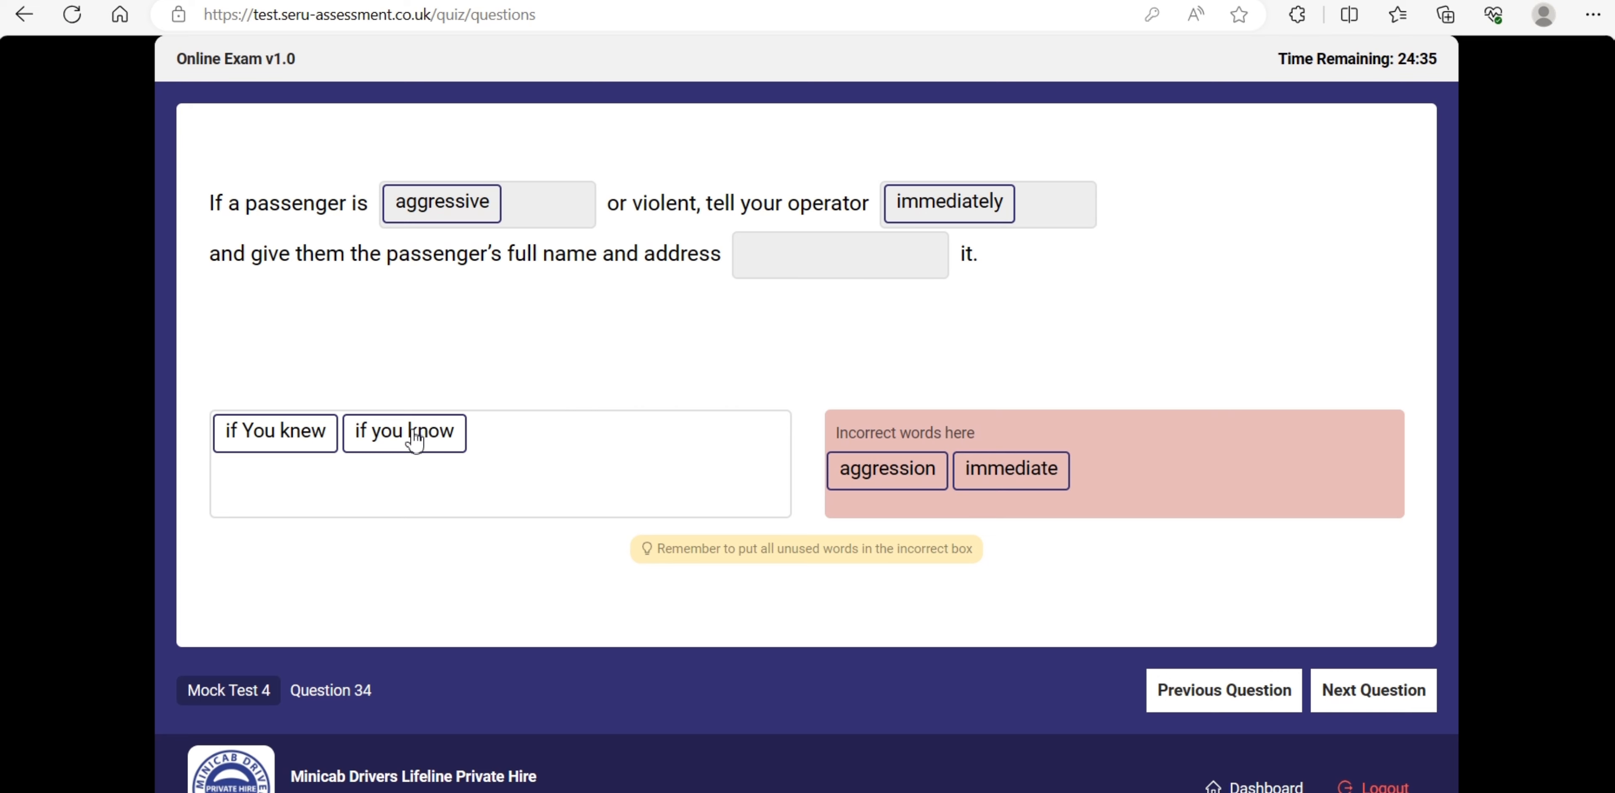
pyautogui.moveTo(410, 432); pyautogui.dragTo(795, 271)
pyautogui.moveTo(306, 432); pyautogui.dragTo(1175, 477)
pyautogui.click(217, 474)
pyautogui.moveTo(299, 451); pyautogui.dragTo(1136, 465)
pyautogui.click(1373, 693)
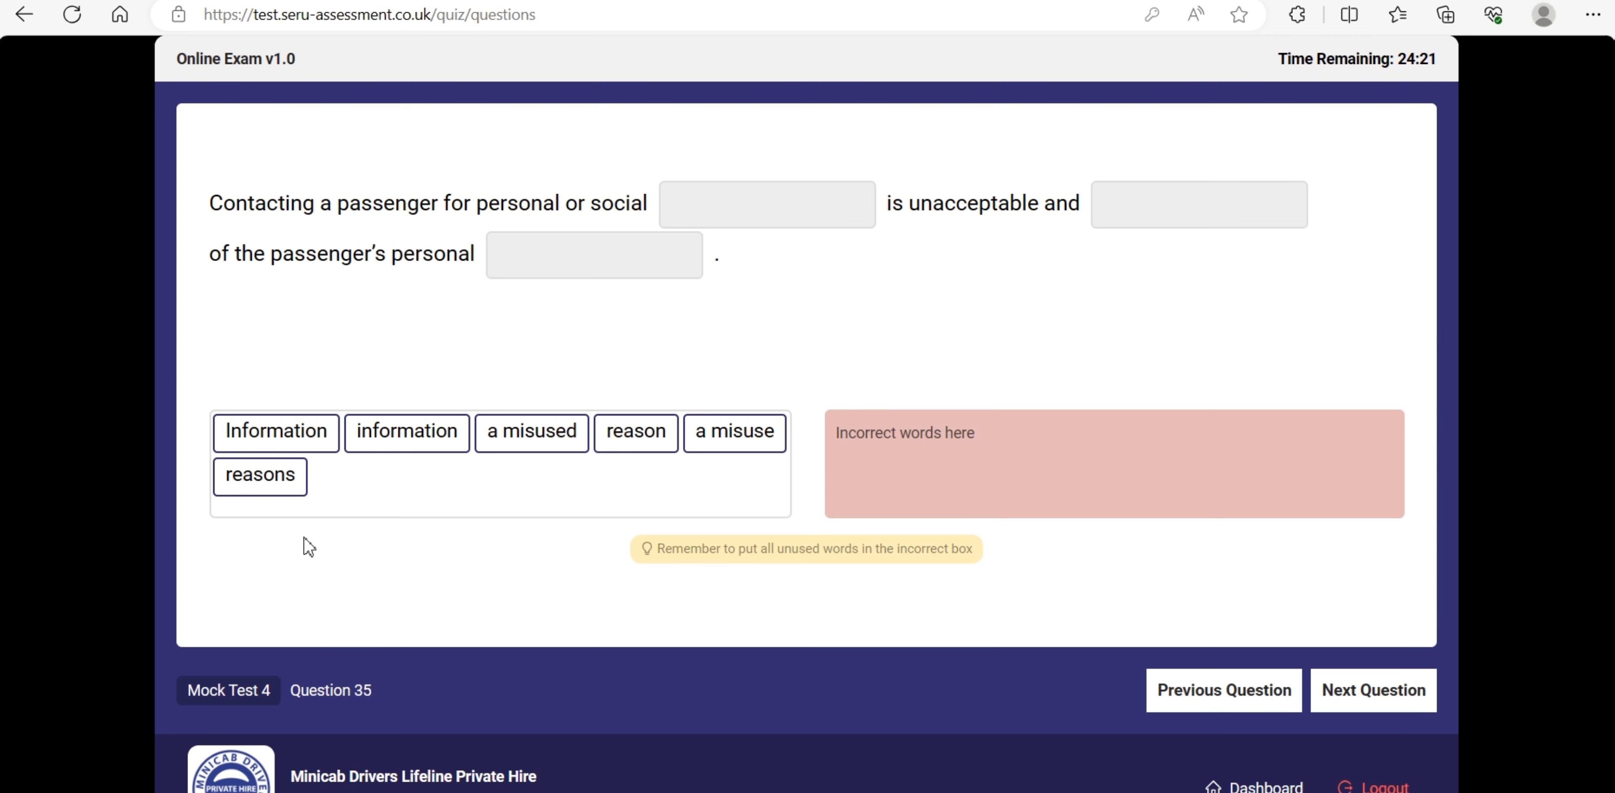
# - Fill question 35's blanks with "reasons", "a misuse" and lowercase "information", place the unused words among the incorrect ones, and proceed to question 36
pyautogui.moveTo(257, 486); pyautogui.dragTo(740, 220)
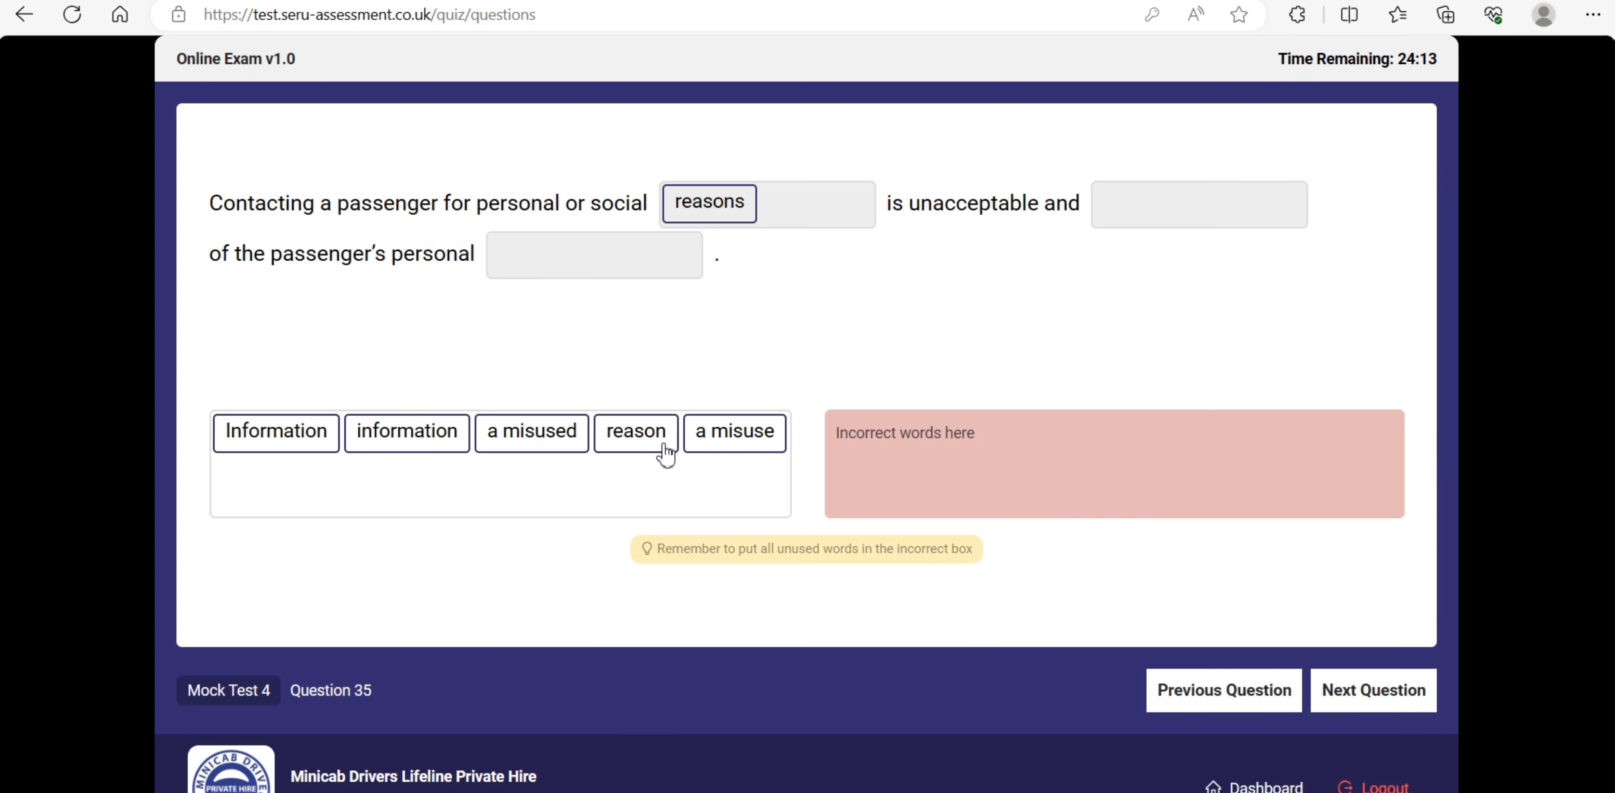
pyautogui.moveTo(633, 446); pyautogui.dragTo(959, 432)
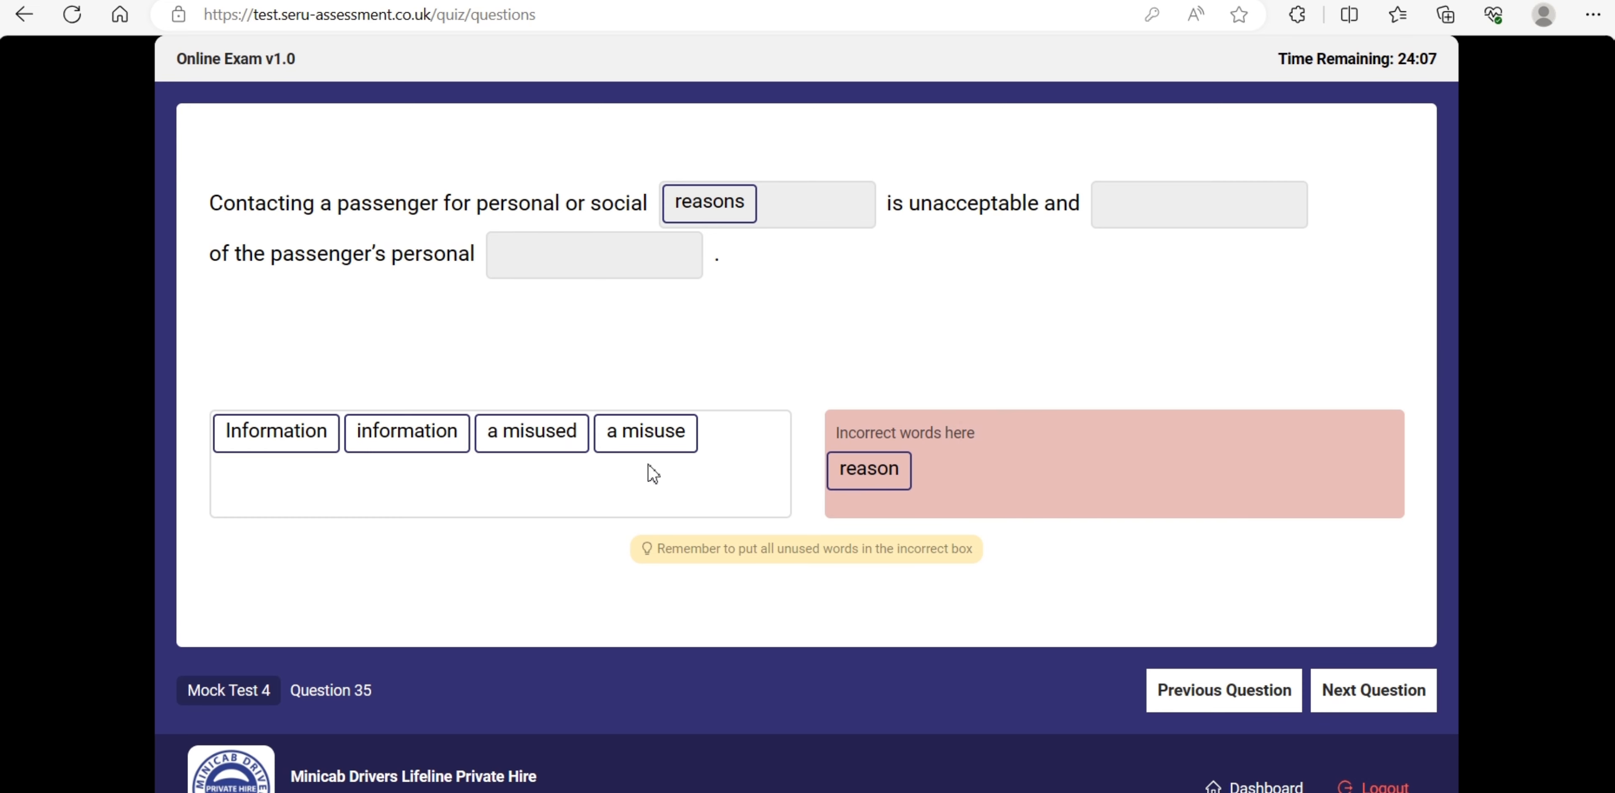
pyautogui.moveTo(633, 445); pyautogui.dragTo(1136, 224)
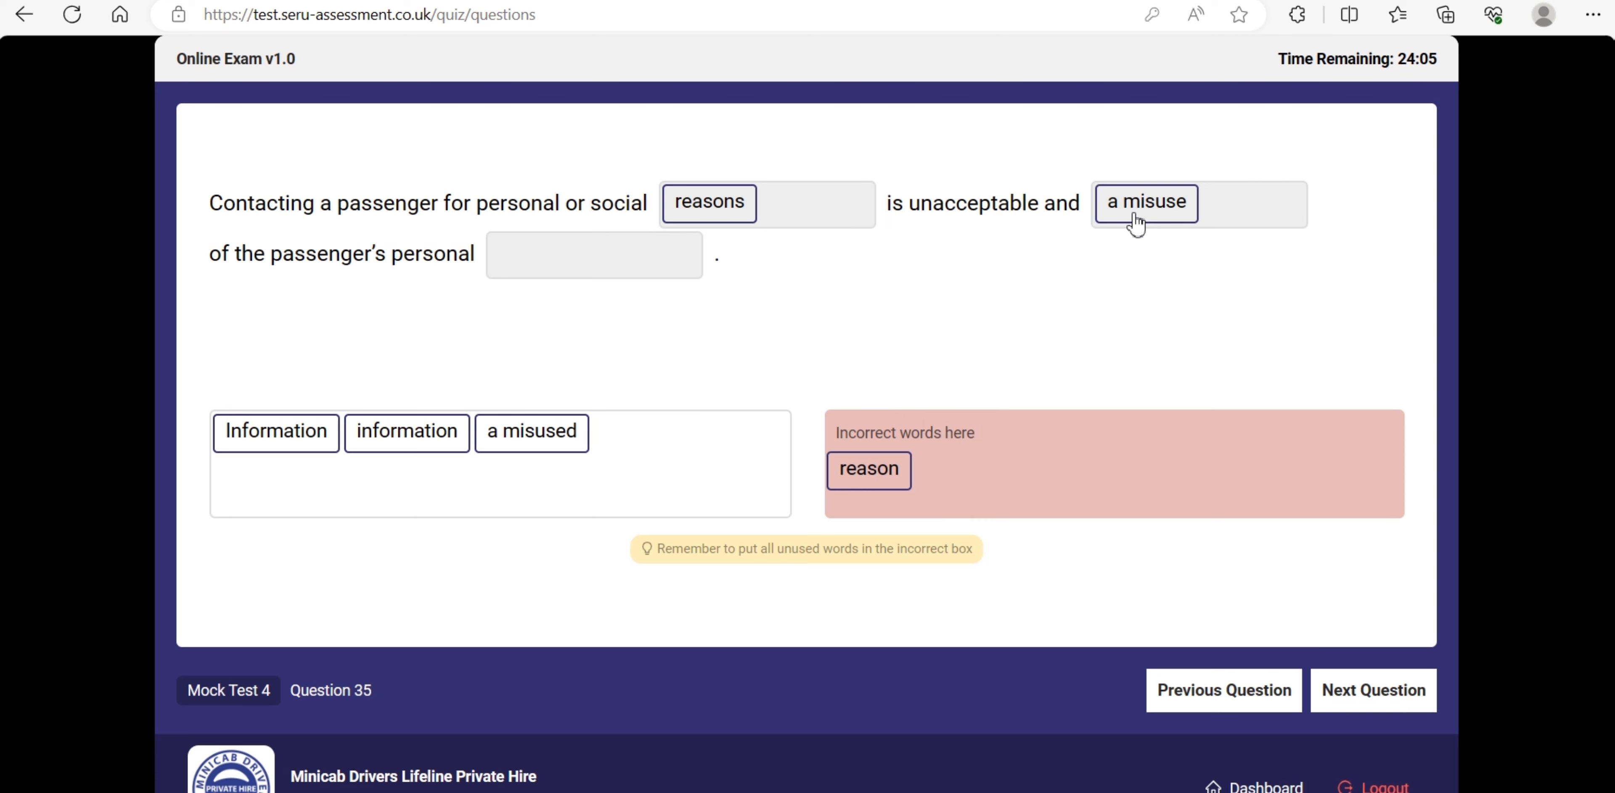
pyautogui.moveTo(532, 433); pyautogui.dragTo(1080, 509)
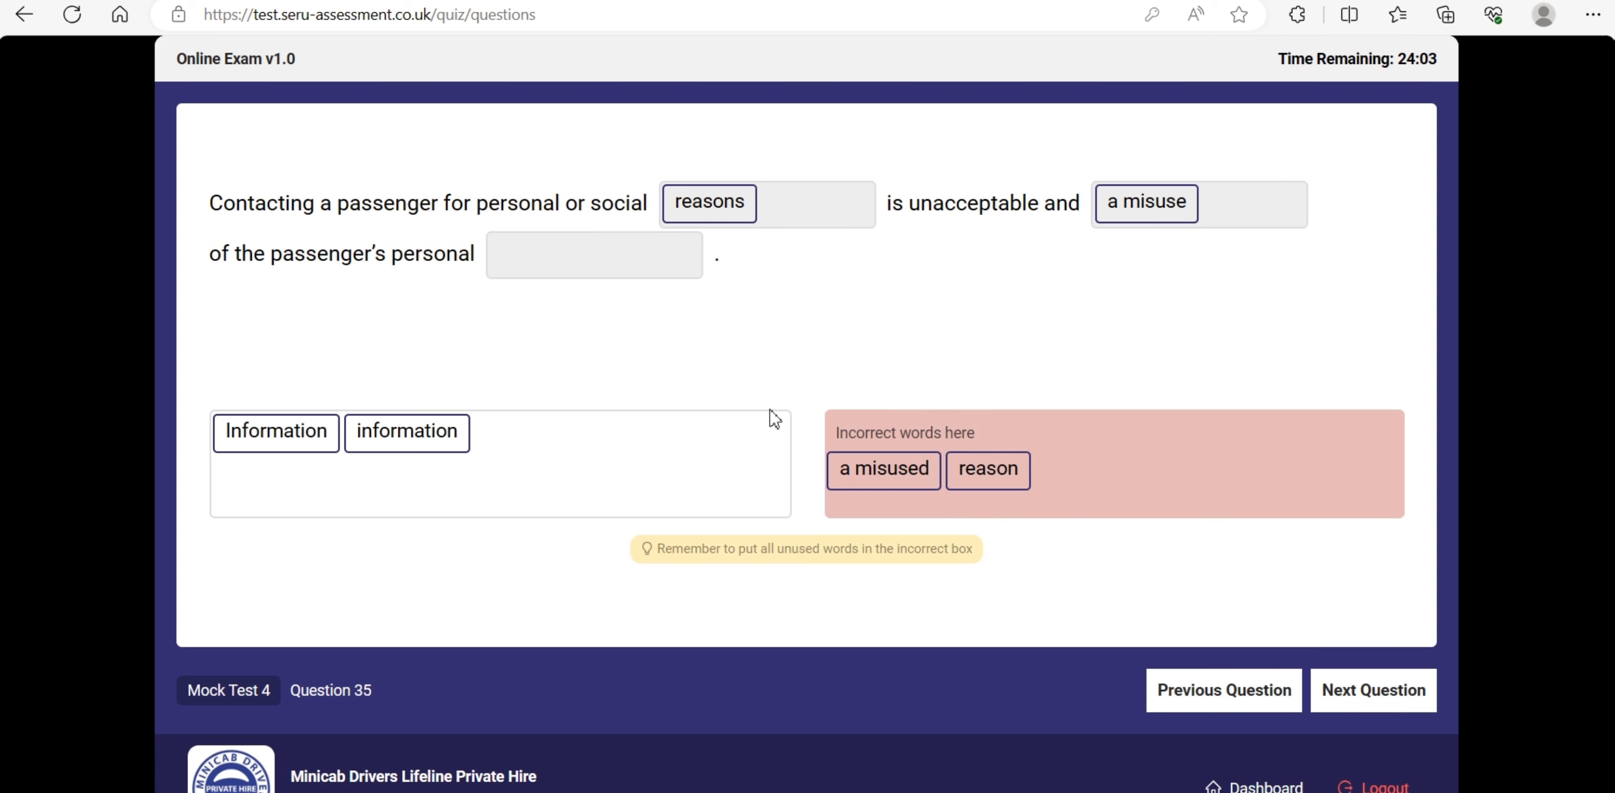
pyautogui.moveTo(367, 448); pyautogui.dragTo(552, 252)
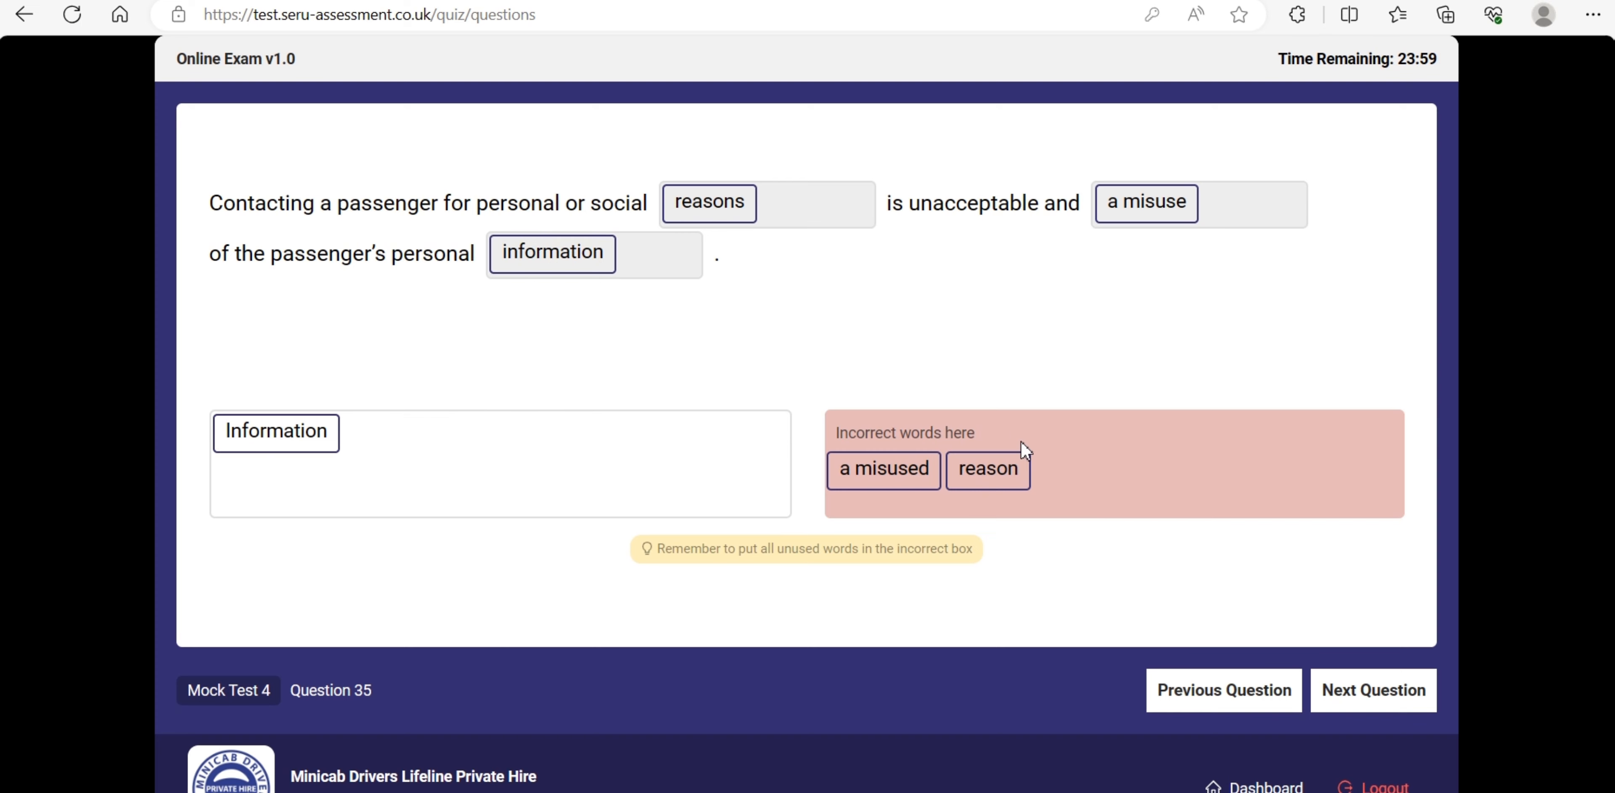
pyautogui.moveTo(1026, 449); pyautogui.dragTo(1164, 470)
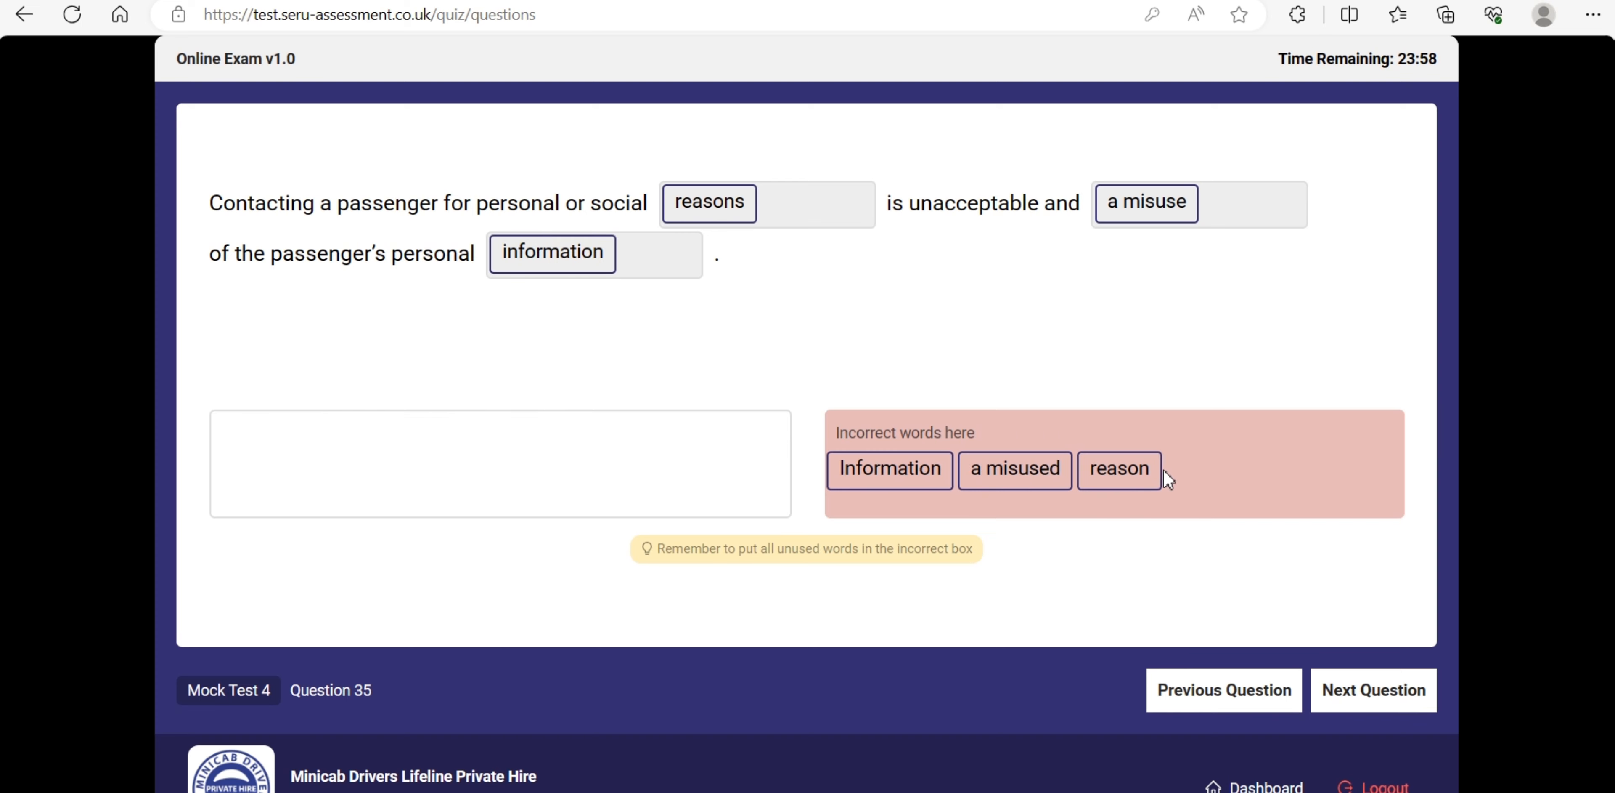
pyautogui.click(1392, 693)
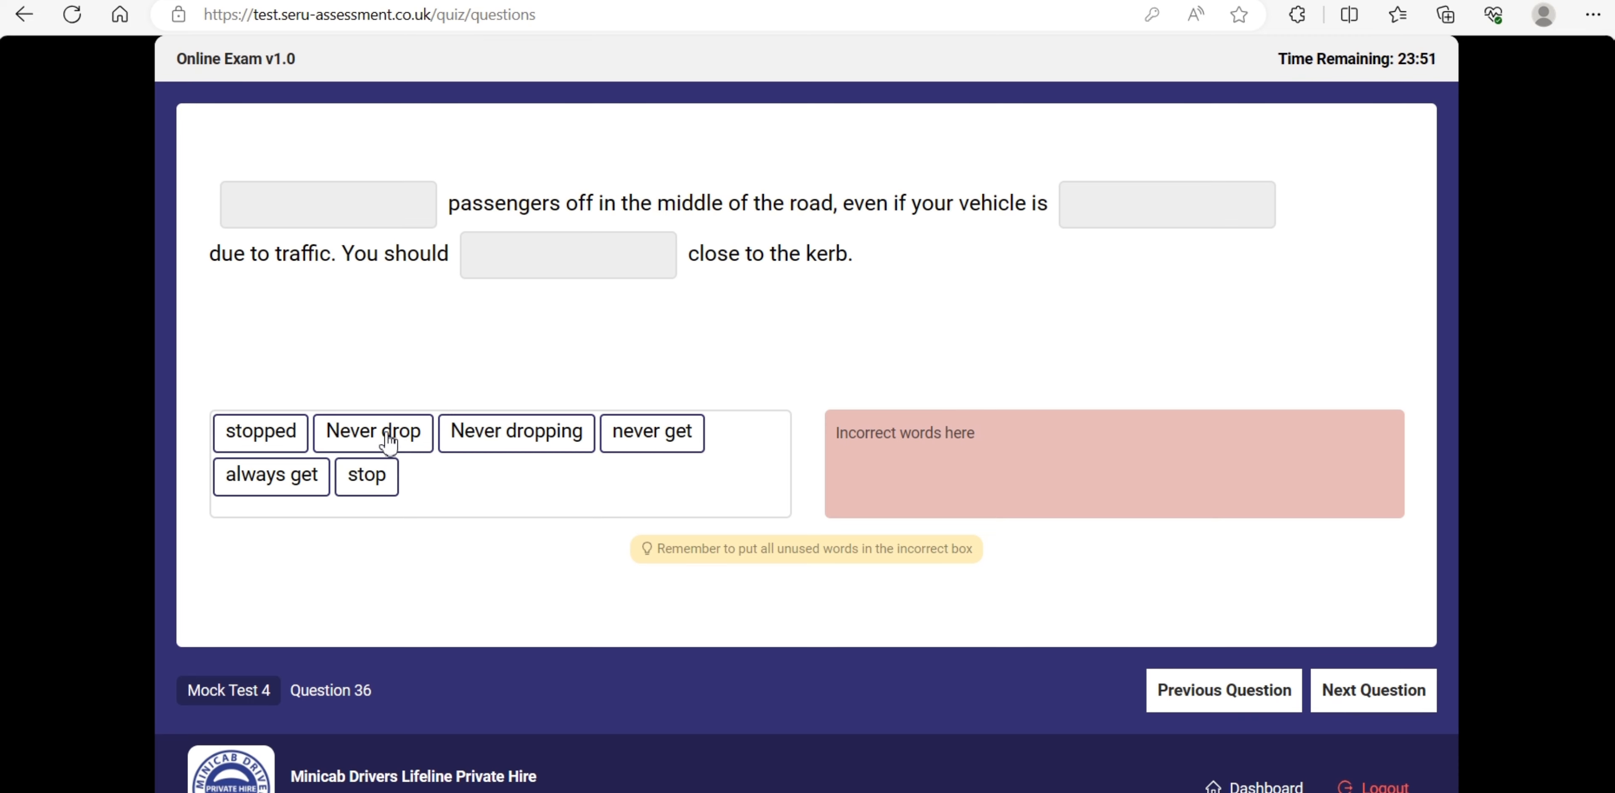
# - Fill question 36's blanks with "Never drop", "stopped" and "always get", place "Never dropping" and "stop" among the incorrect words, and proceed to question 37
pyautogui.moveTo(388, 438); pyautogui.dragTo(342, 224)
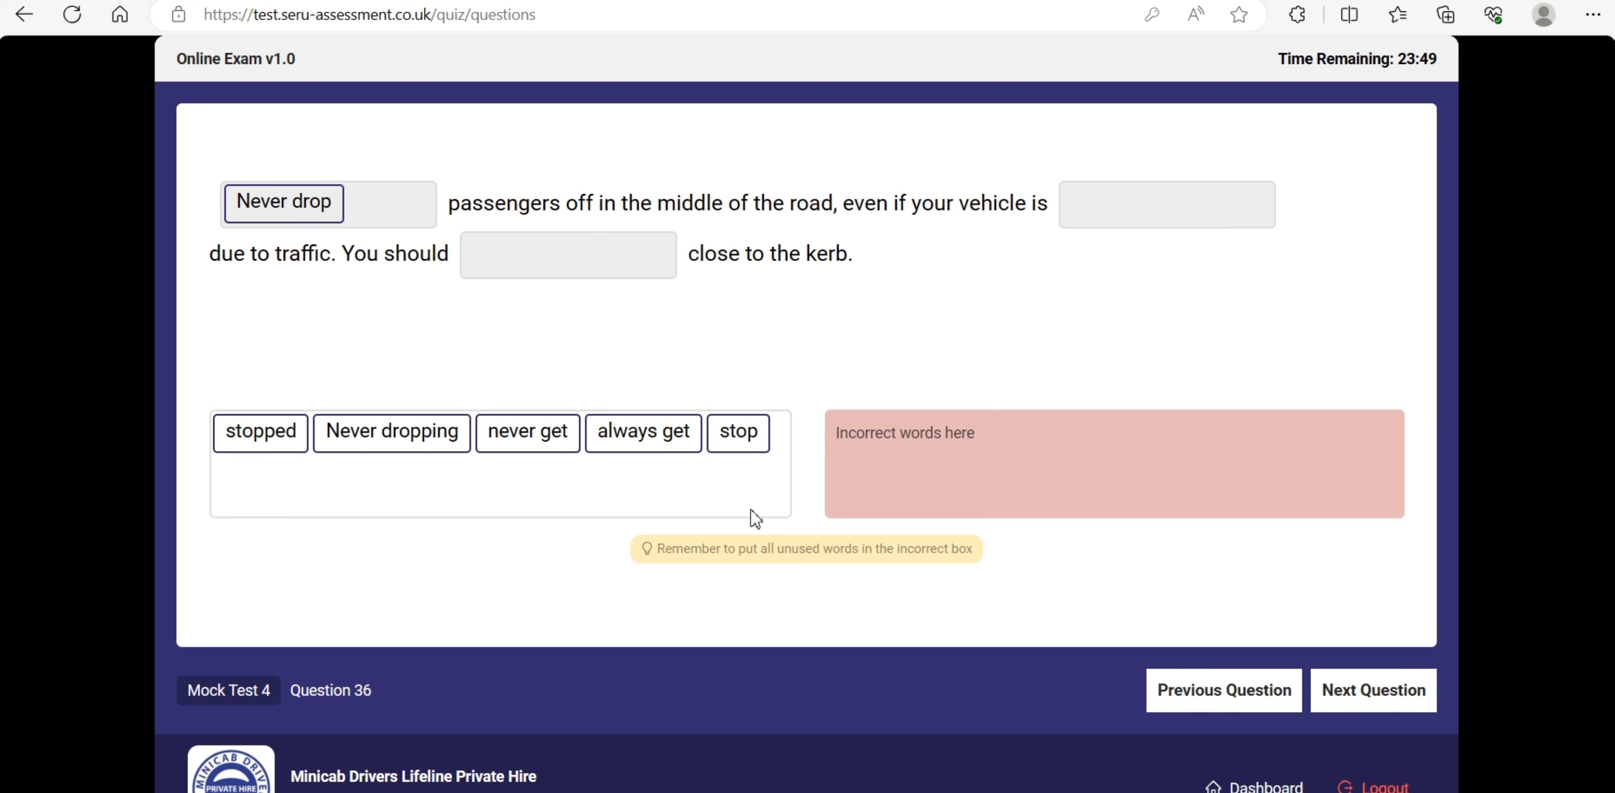
pyautogui.moveTo(755, 519); pyautogui.dragTo(1029, 489)
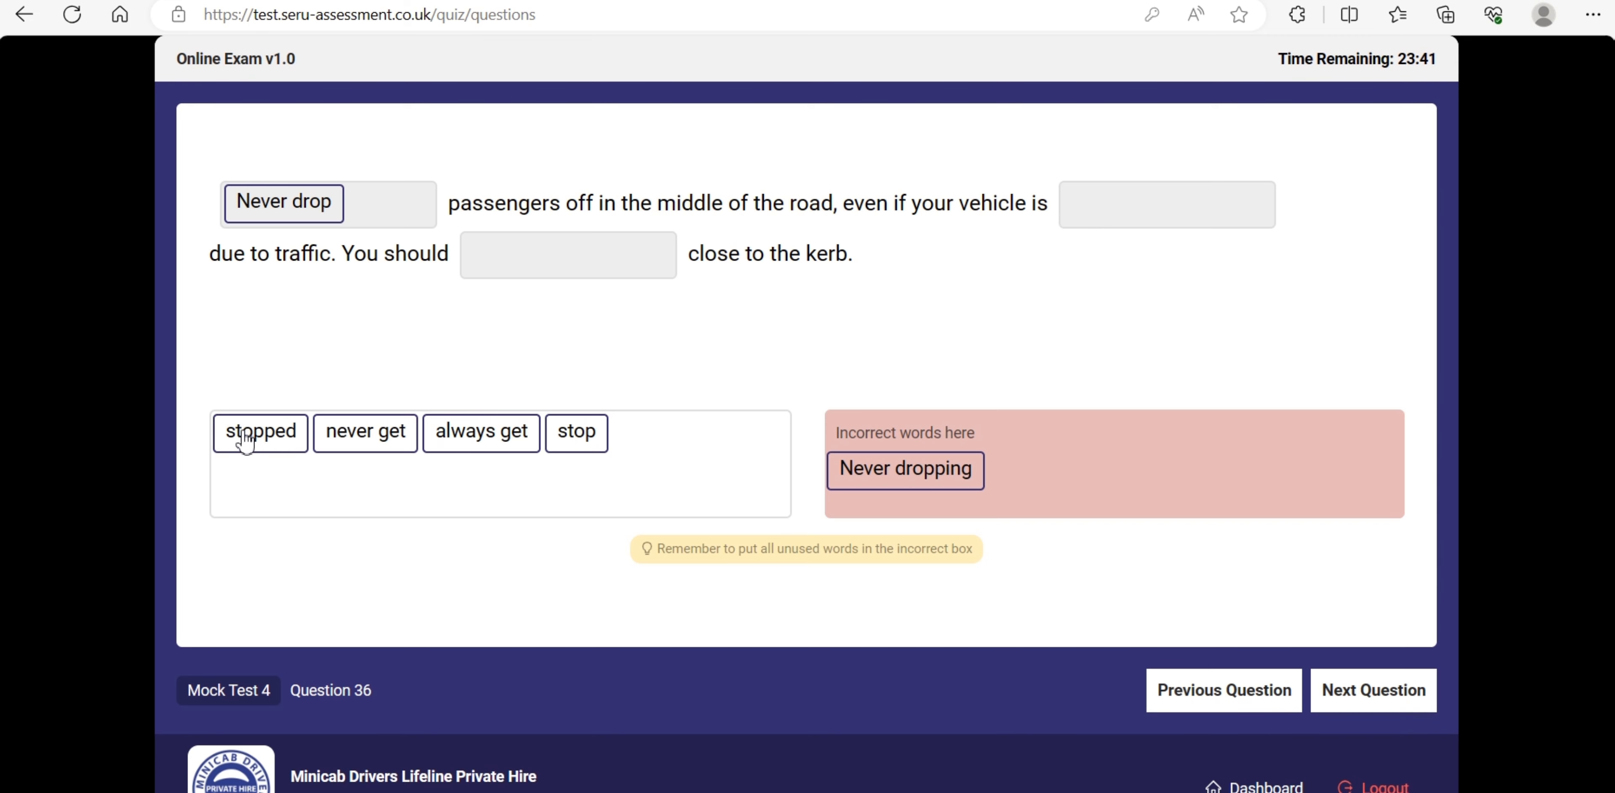
pyautogui.moveTo(246, 441); pyautogui.dragTo(1085, 195)
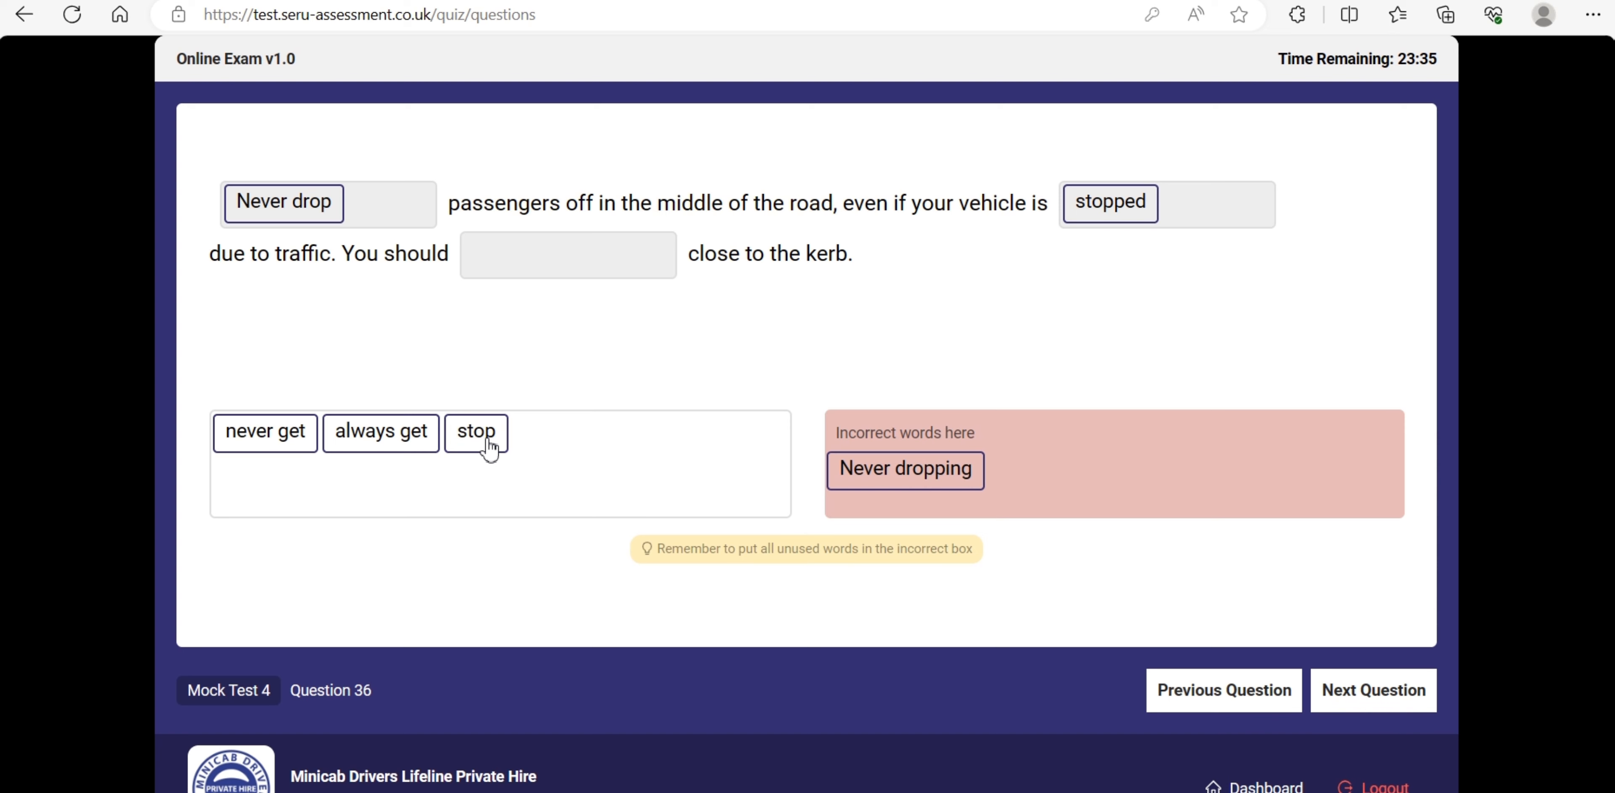
pyautogui.moveTo(477, 438); pyautogui.dragTo(1082, 480)
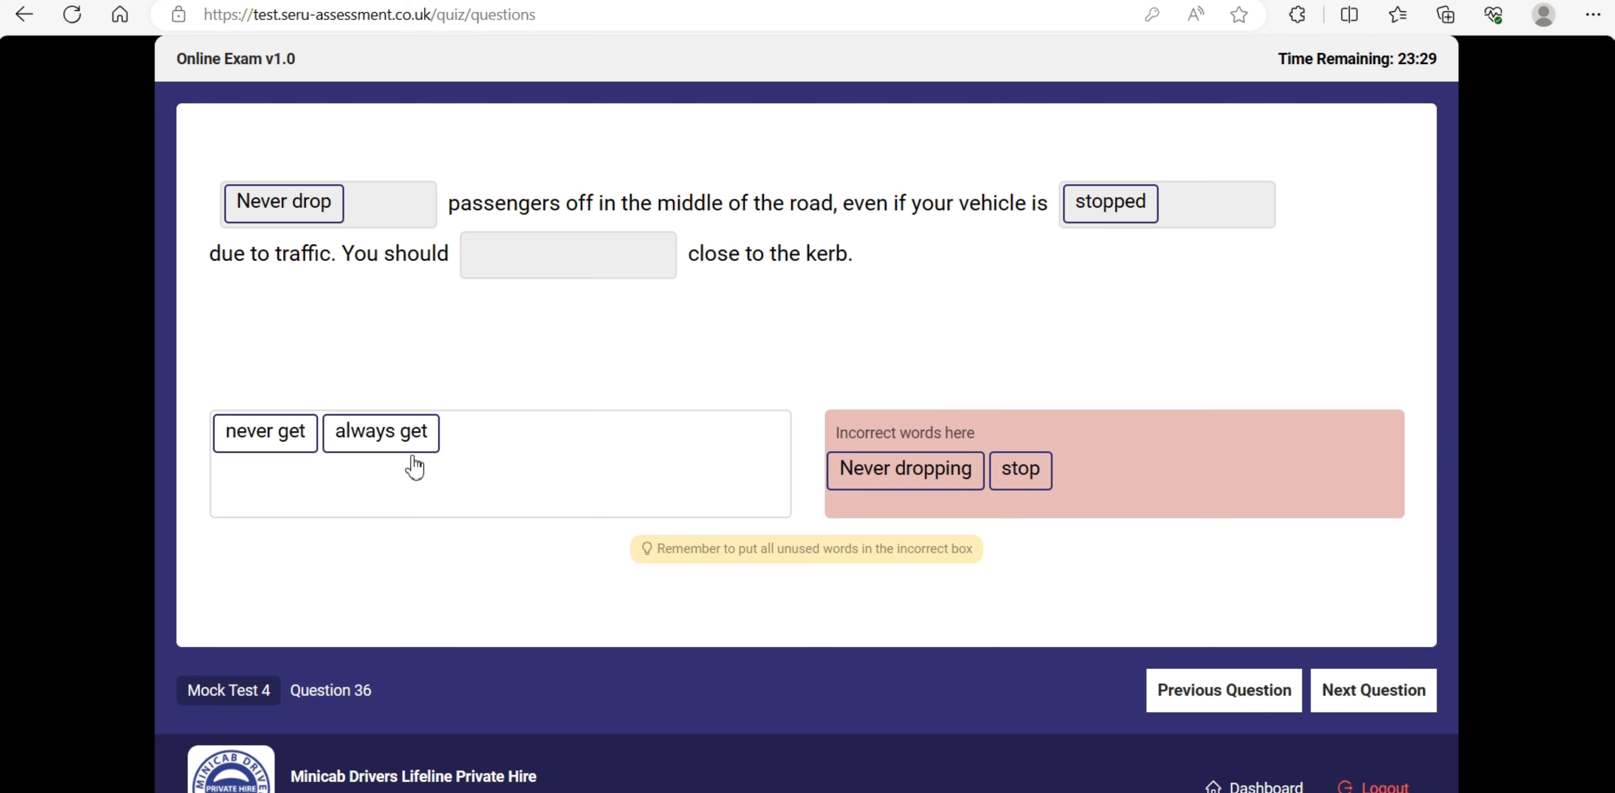
pyautogui.moveTo(348, 460); pyautogui.dragTo(511, 260)
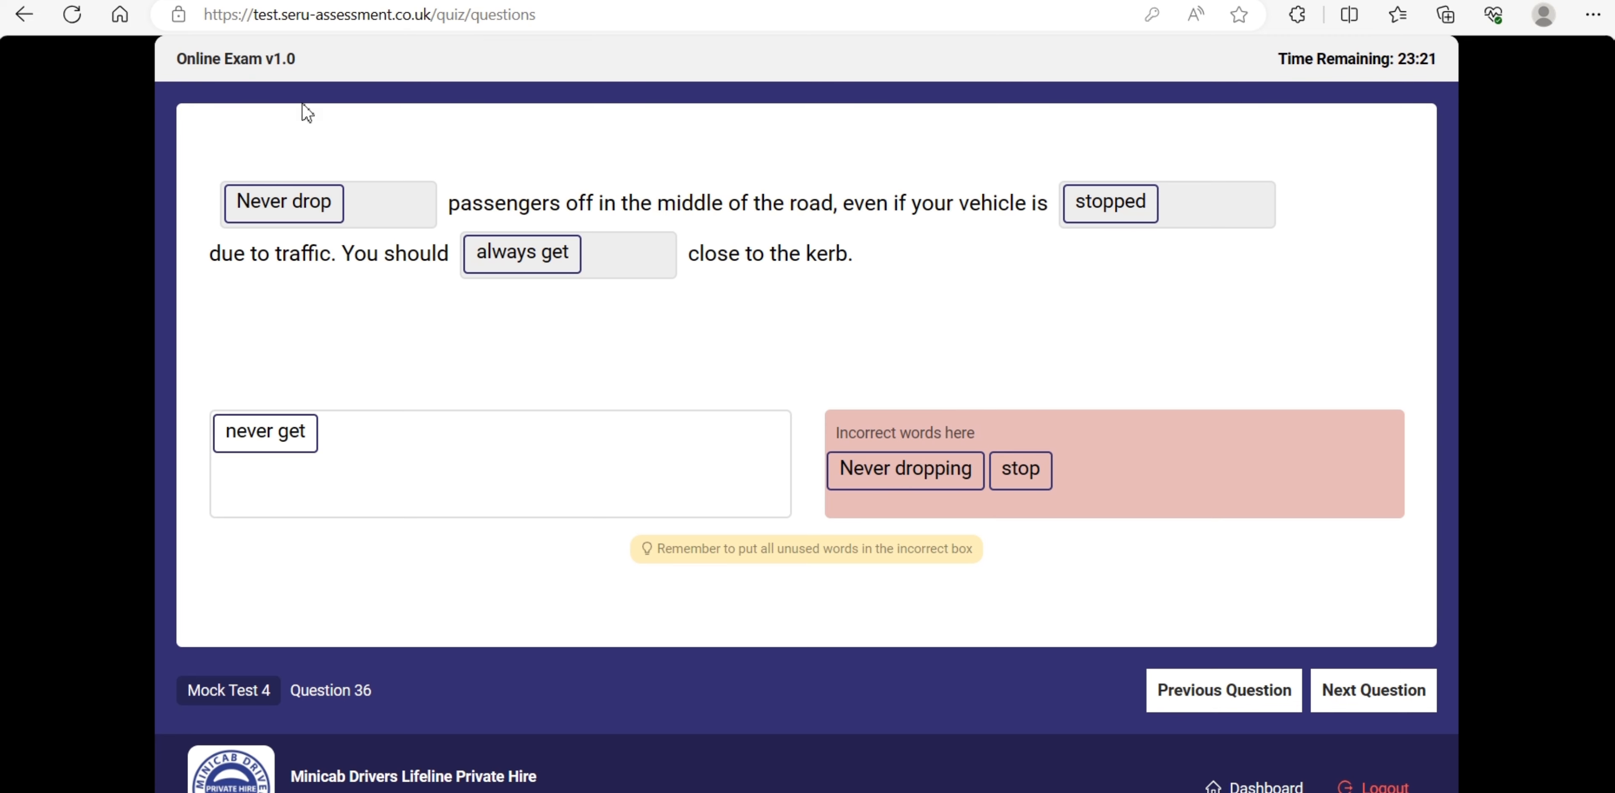
pyautogui.click(1398, 702)
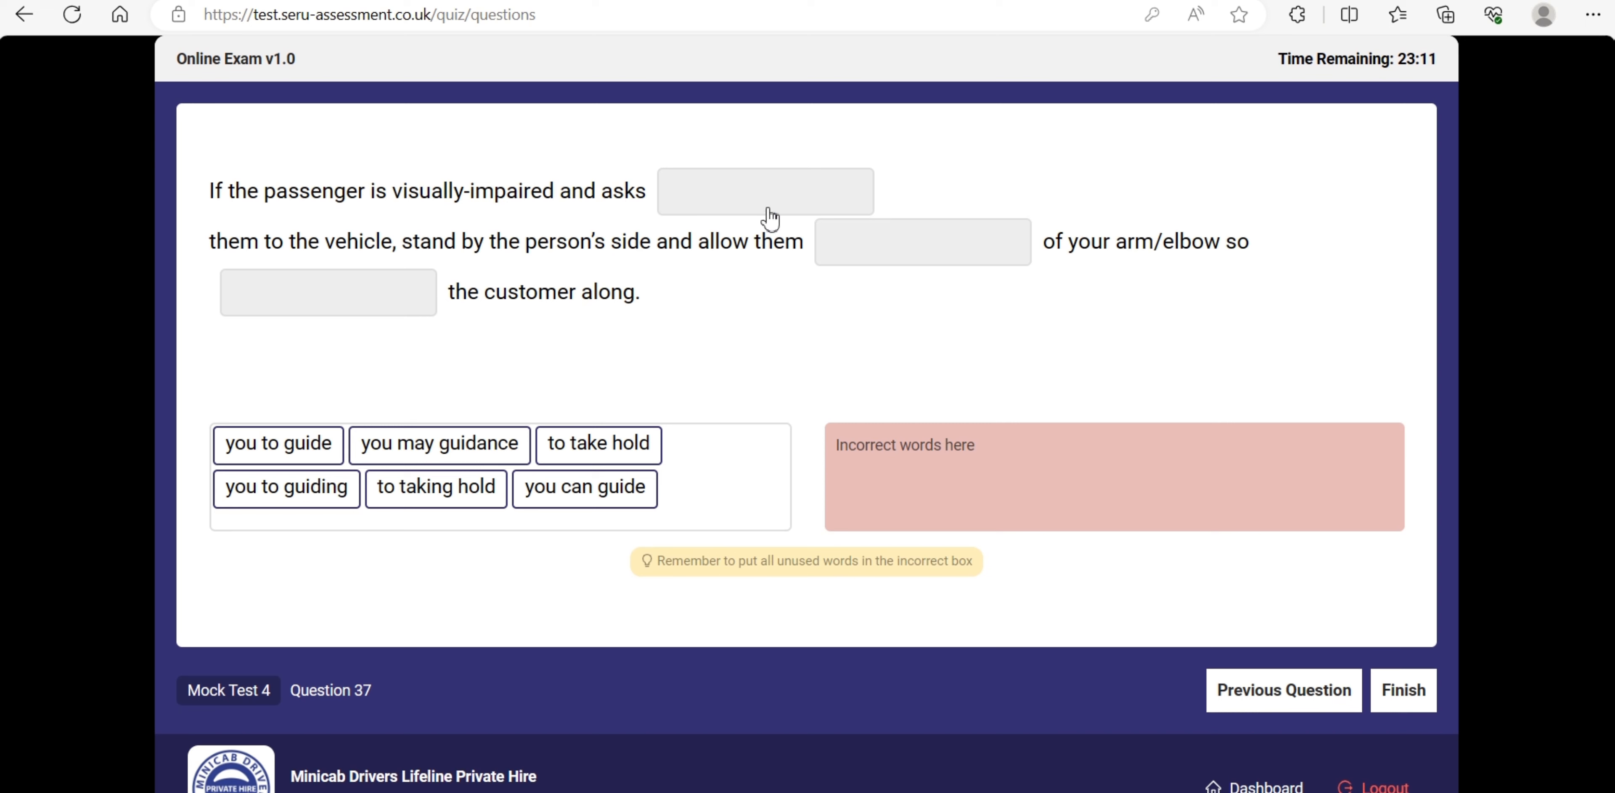
# - Fill question 37's blanks with "you to guide", "to taking hold" and "you can guide", place the unused words among the incorrect ones, and finish the test
pyautogui.moveTo(770, 216); pyautogui.dragTo(769, 219)
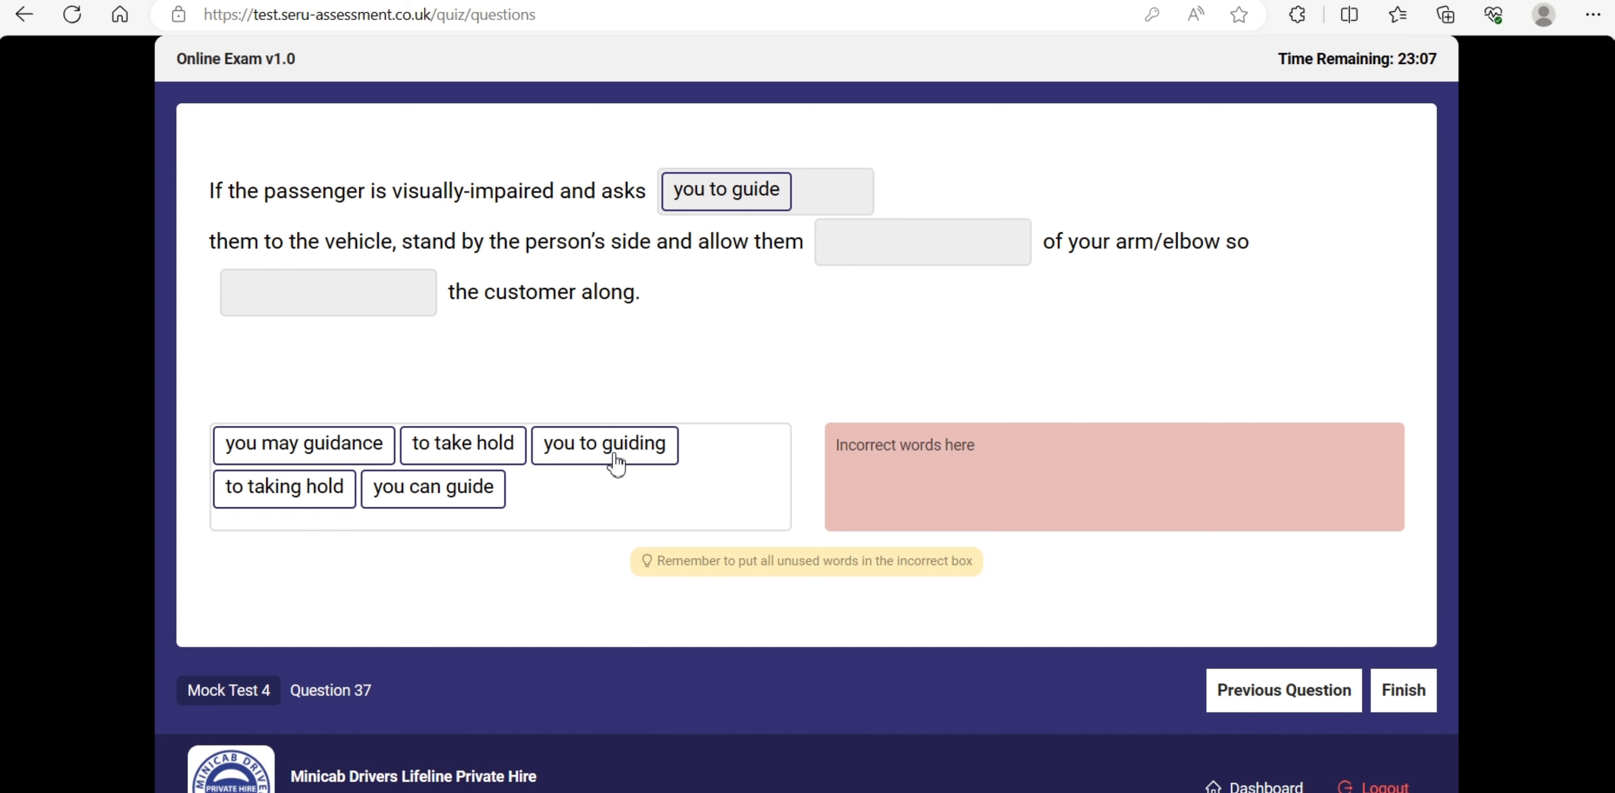
pyautogui.moveTo(613, 460); pyautogui.dragTo(979, 474)
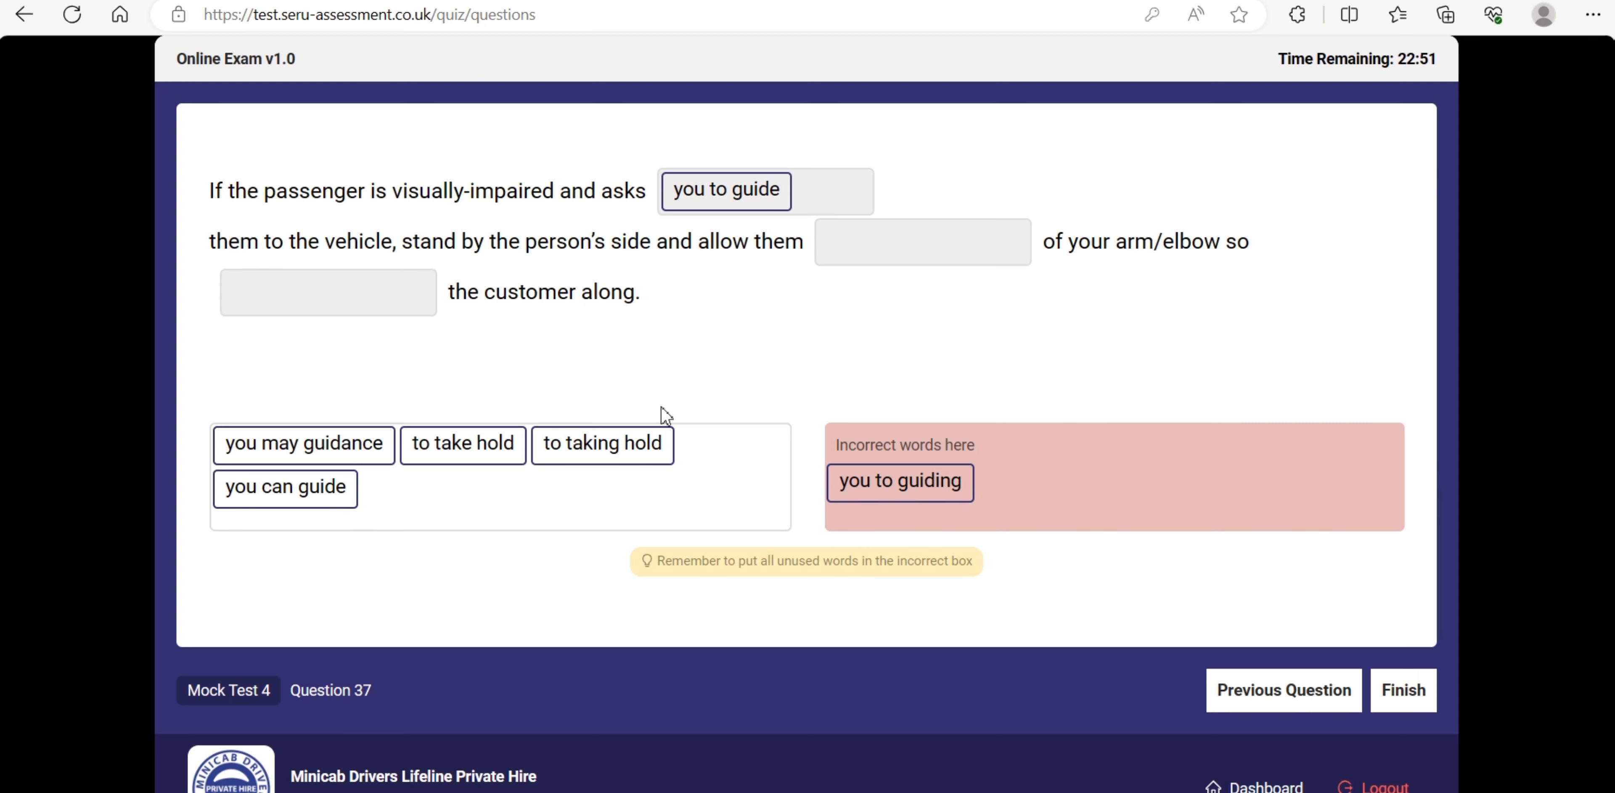
pyautogui.moveTo(917, 252); pyautogui.dragTo(912, 257)
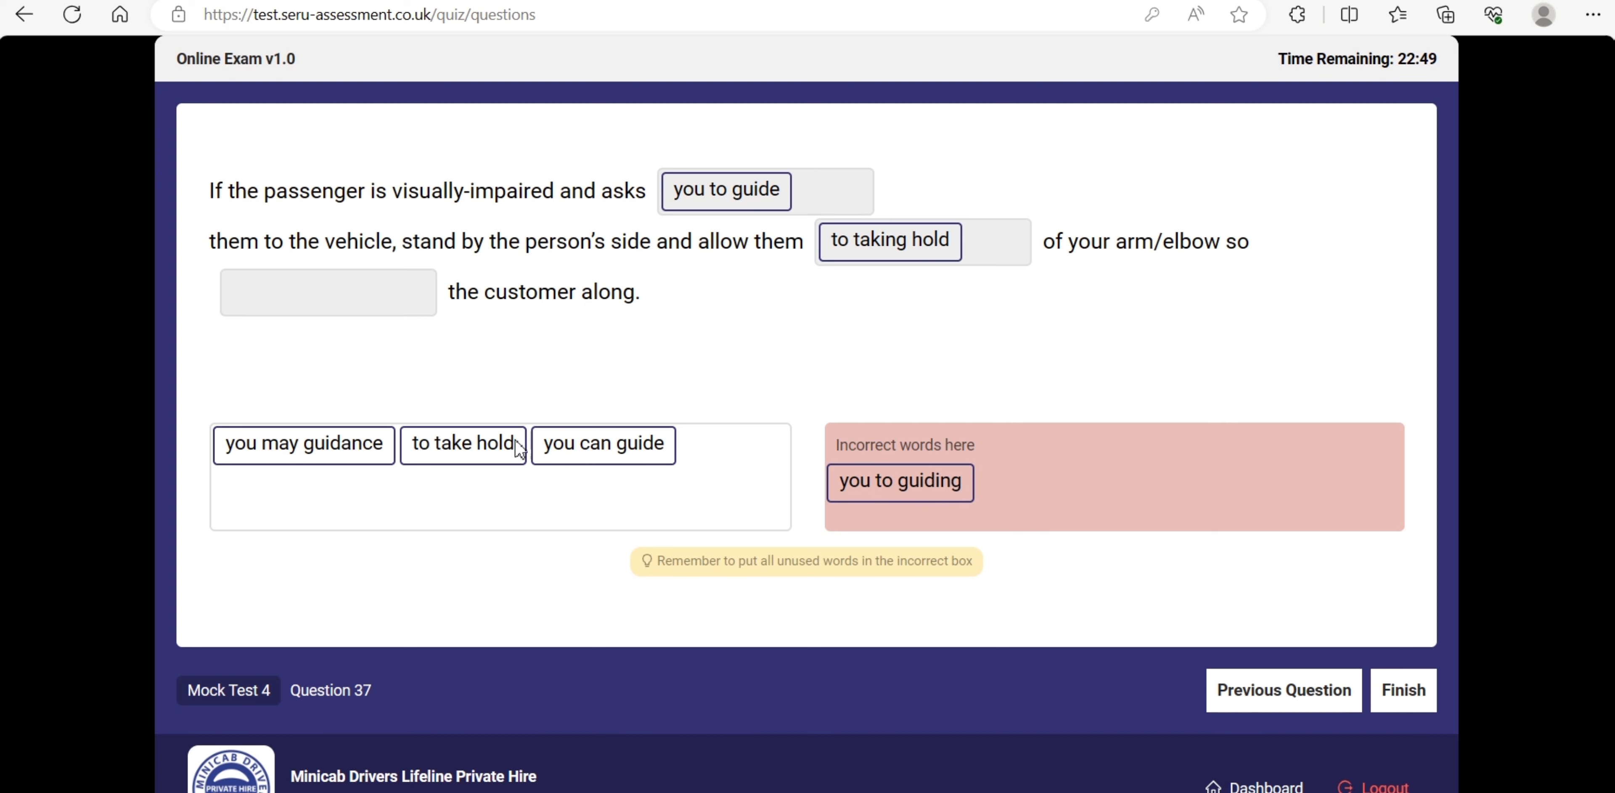
pyautogui.moveTo(499, 458); pyautogui.dragTo(1060, 490)
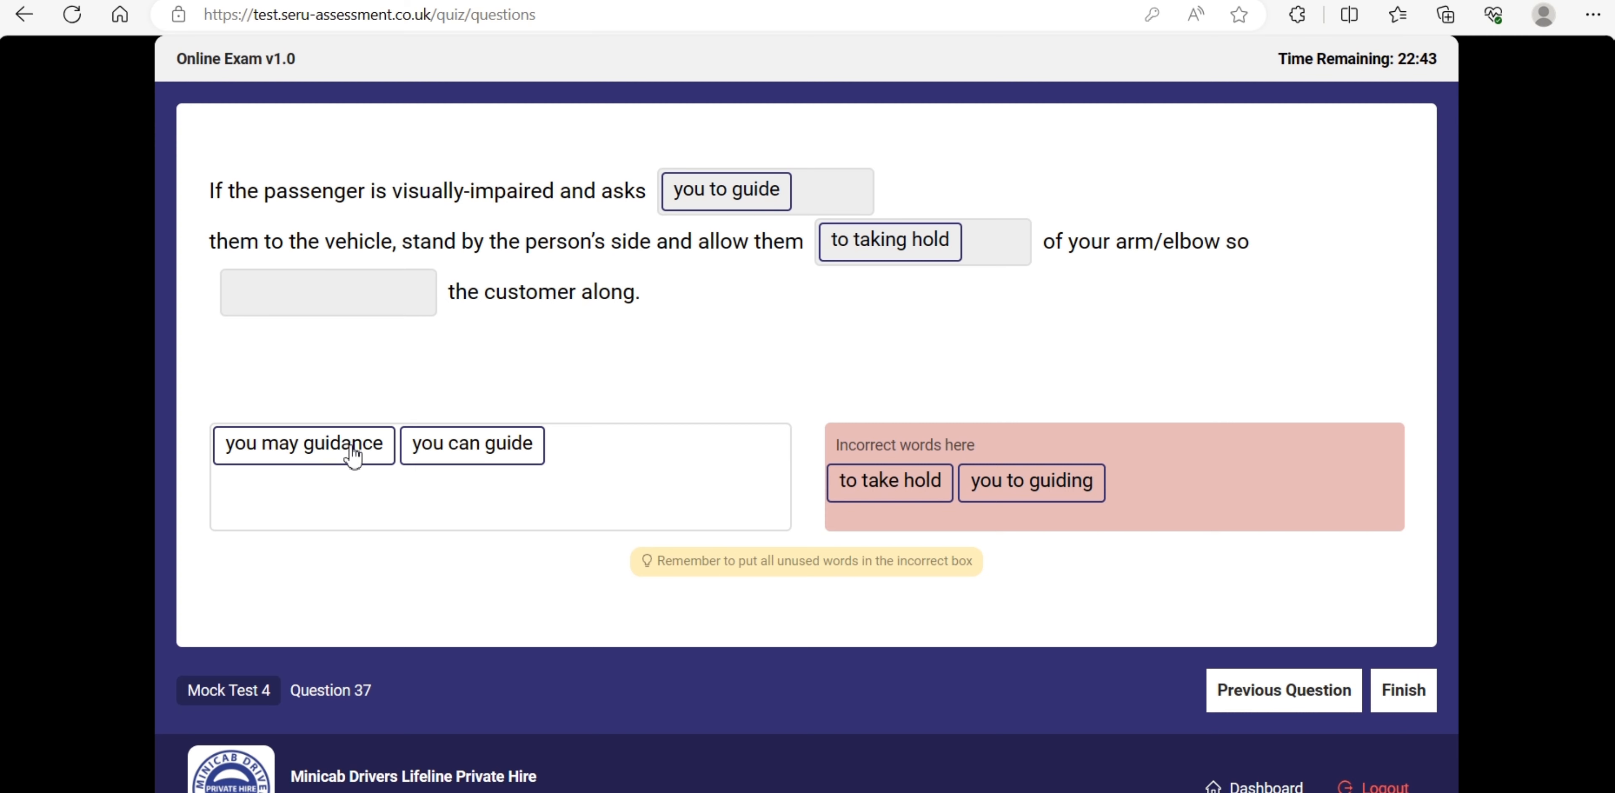
pyautogui.moveTo(462, 452); pyautogui.dragTo(352, 293)
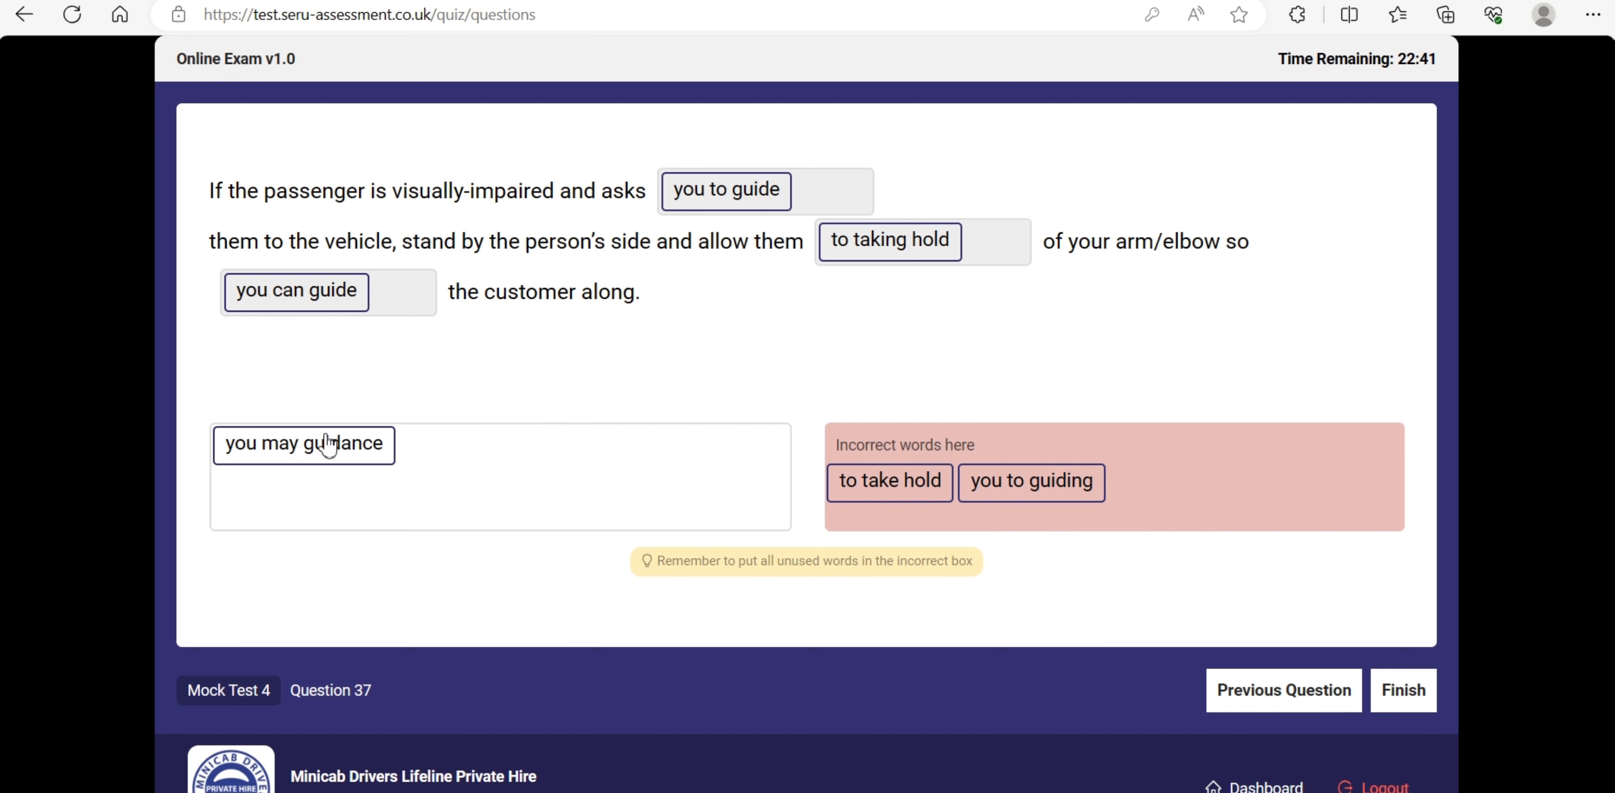
pyautogui.moveTo(1174, 459); pyautogui.dragTo(1221, 471)
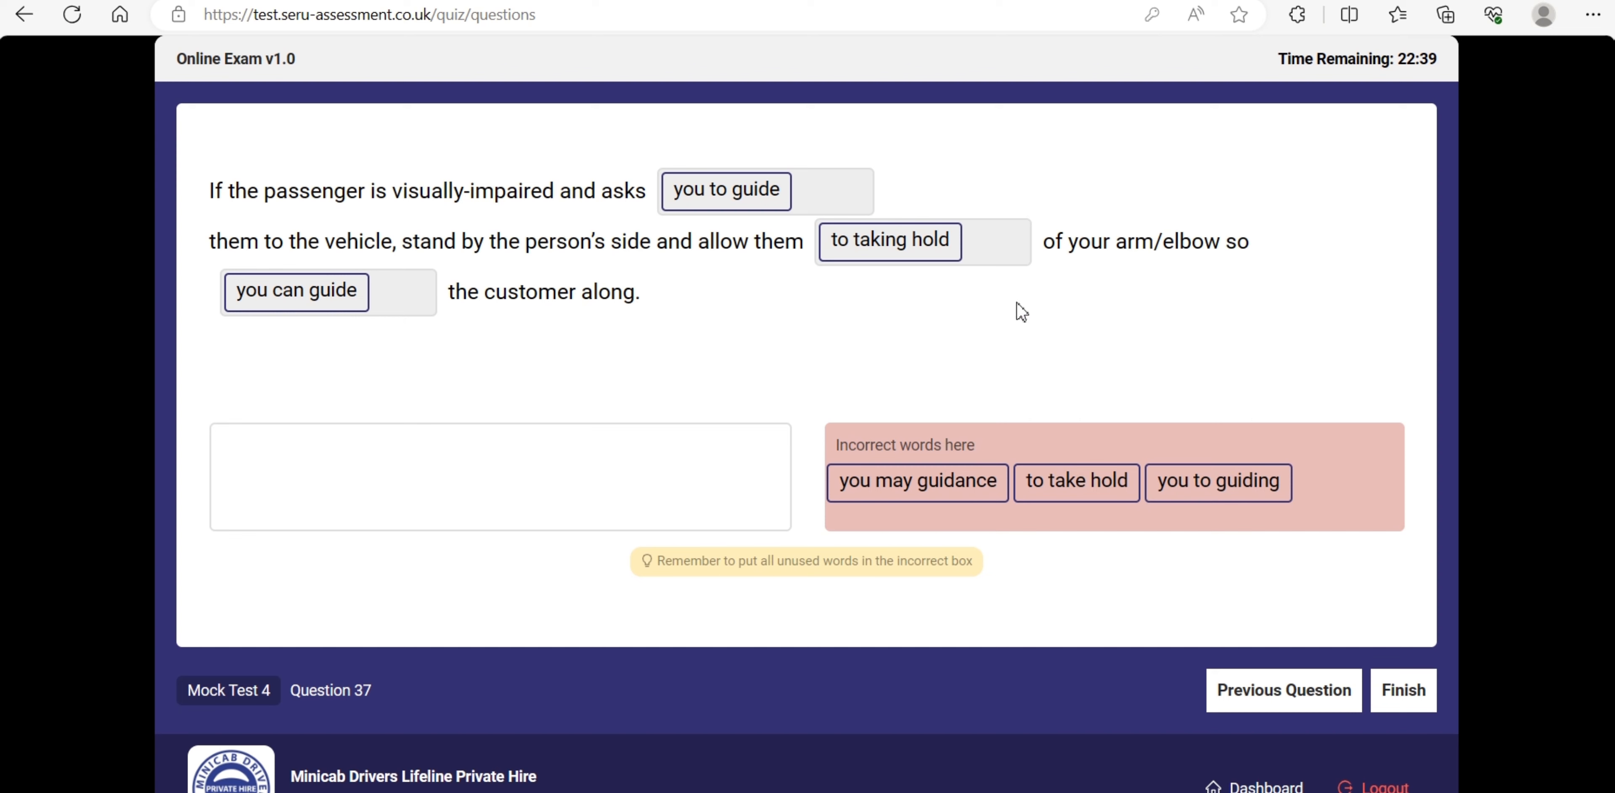
pyautogui.click(1410, 695)
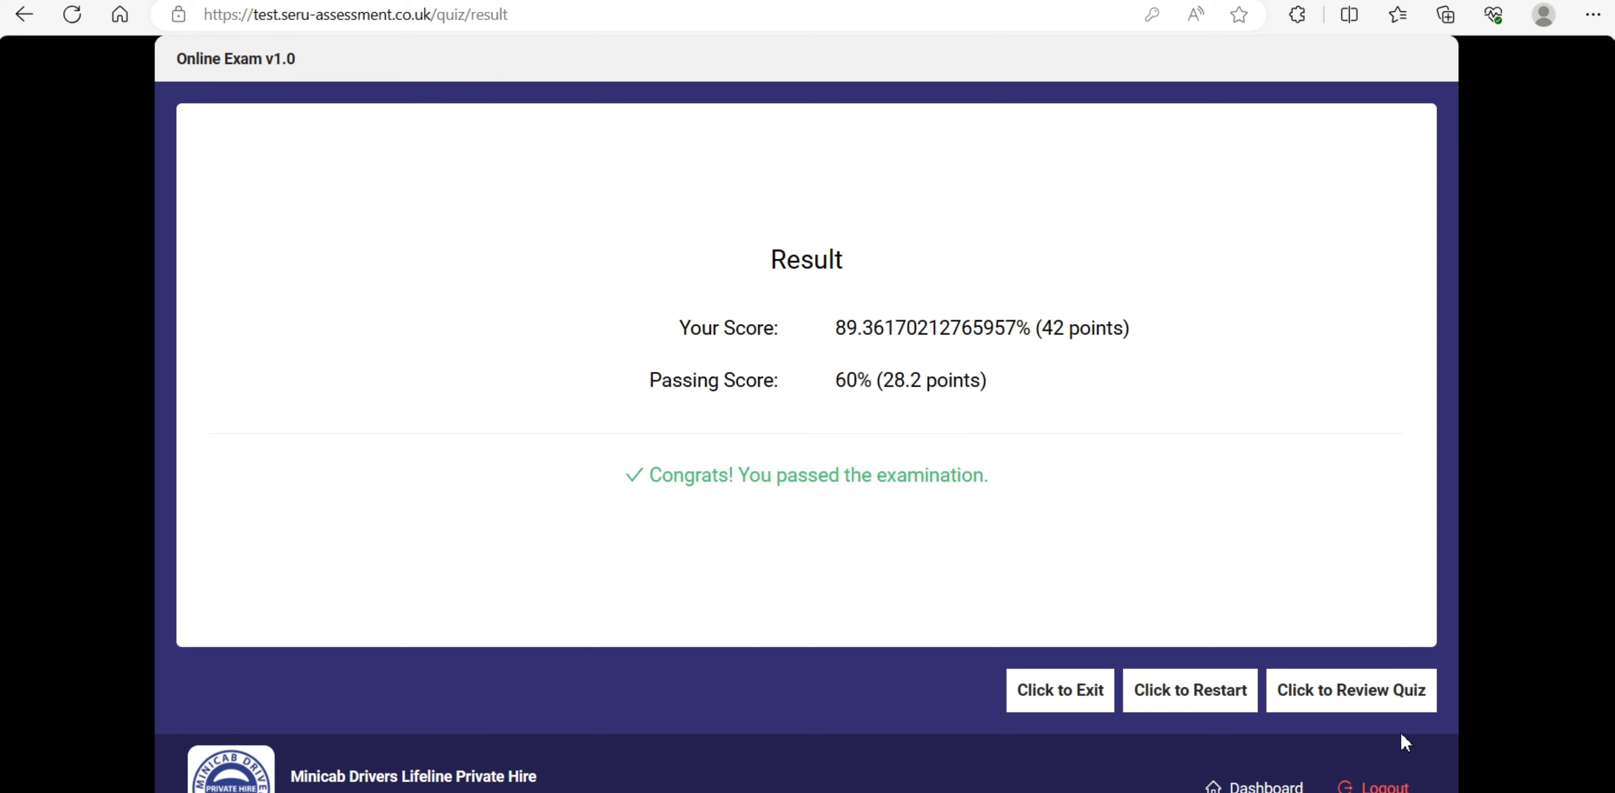
# - Open the quiz review and check the marked answers from question 1 through question 19
pyautogui.click(1381, 701)
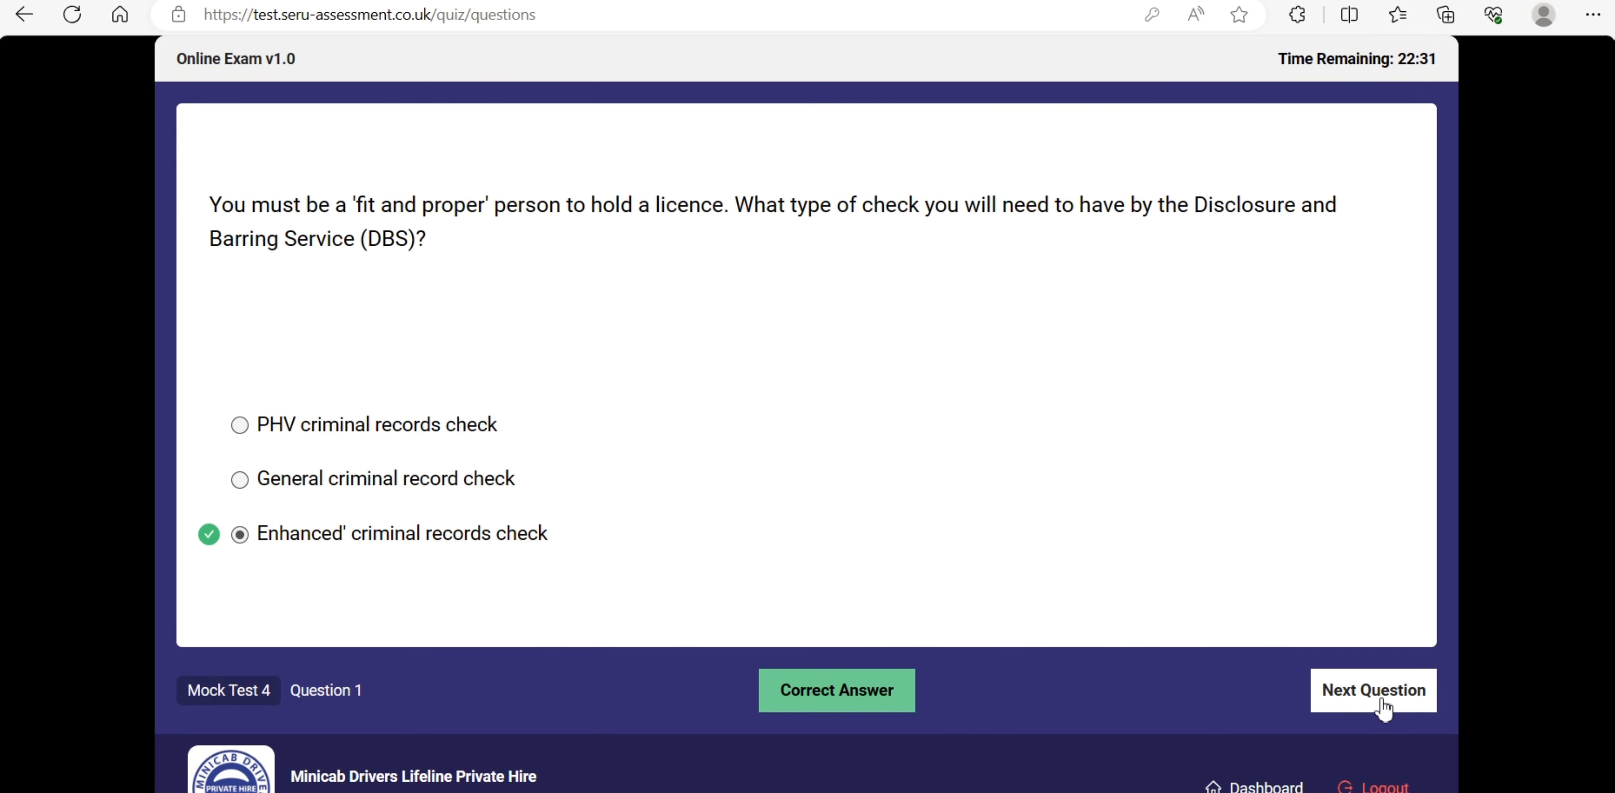
pyautogui.click(1383, 707)
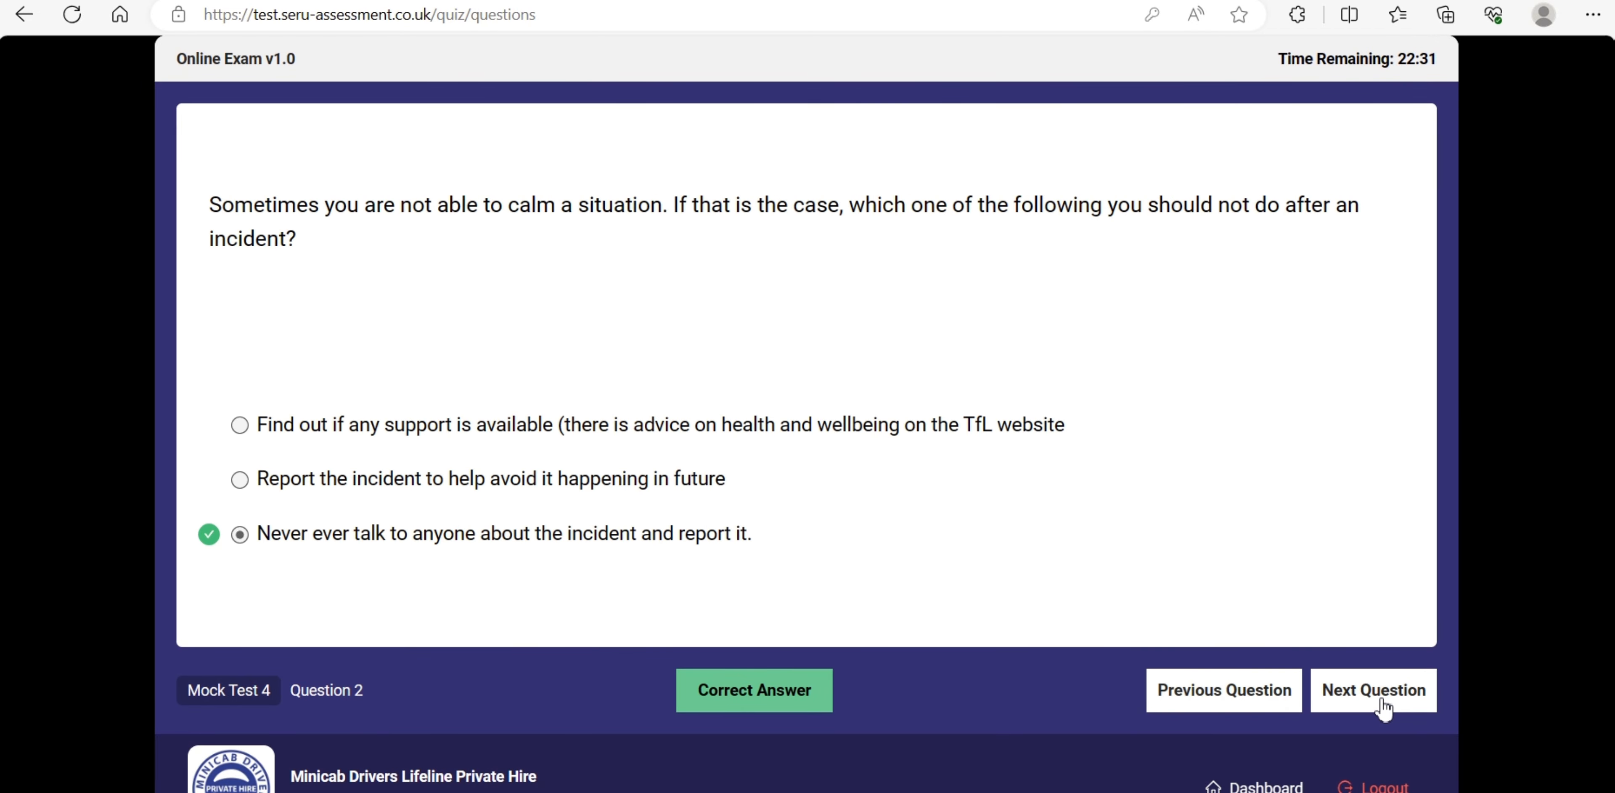
pyautogui.click(1383, 706)
pyautogui.click(1383, 706)
pyautogui.click(1384, 706)
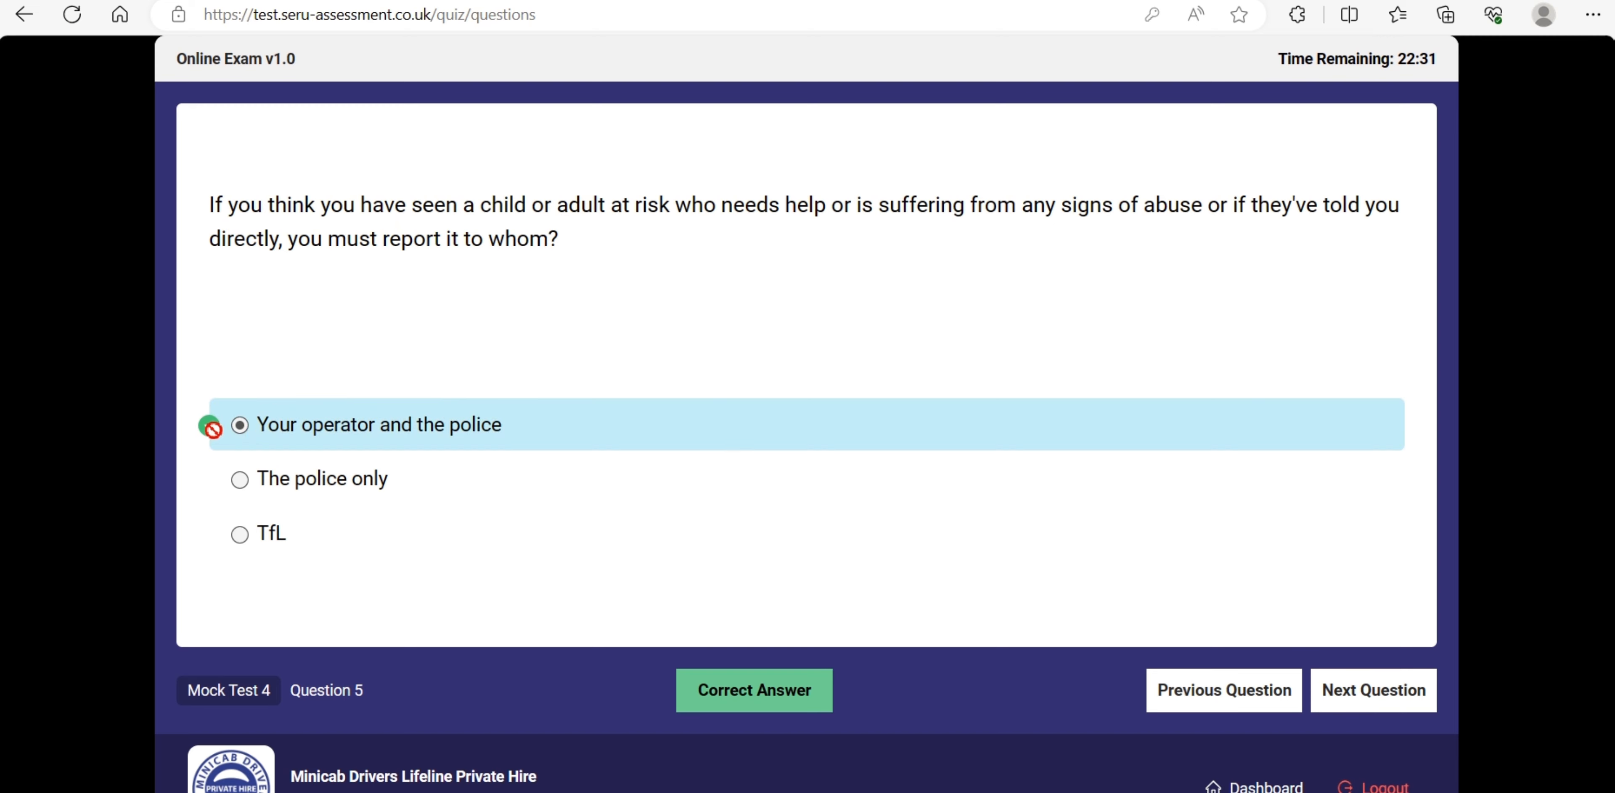
pyautogui.click(1409, 707)
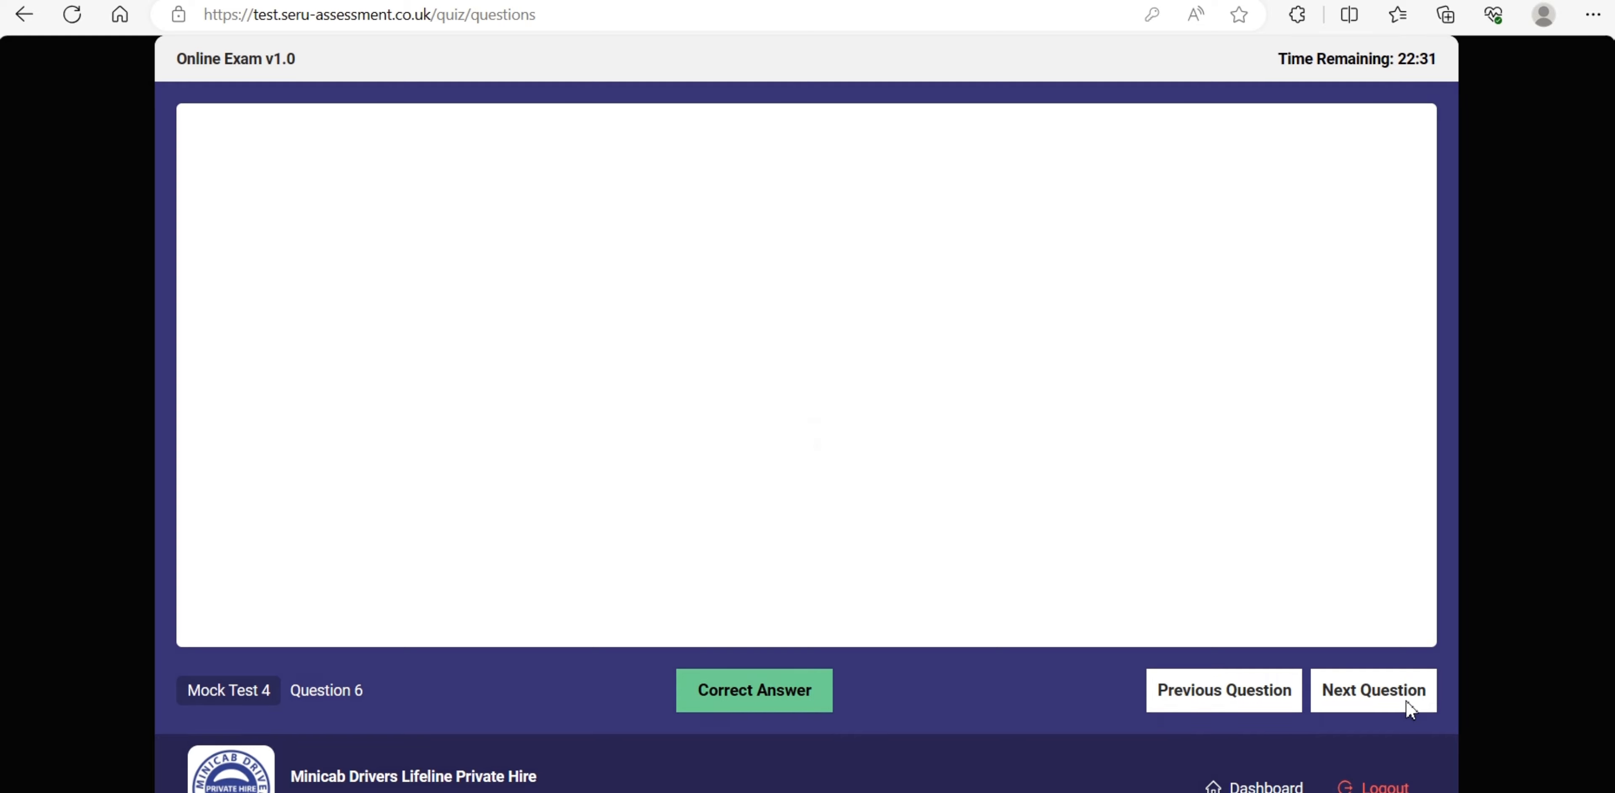
pyautogui.click(1408, 704)
pyautogui.click(1408, 704)
pyautogui.click(1408, 705)
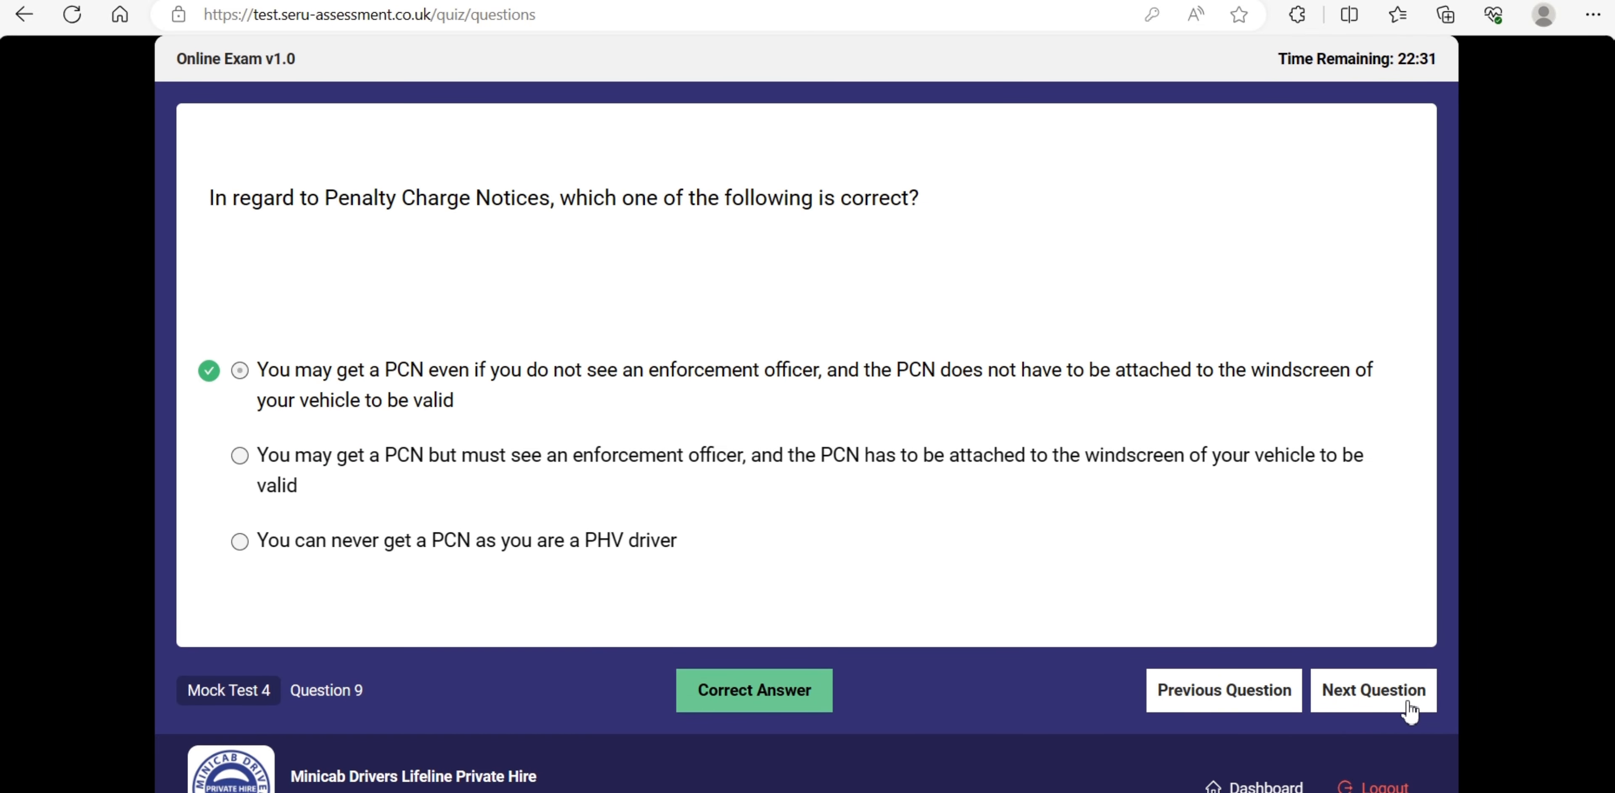
pyautogui.click(1408, 705)
pyautogui.click(1408, 704)
pyautogui.click(1409, 704)
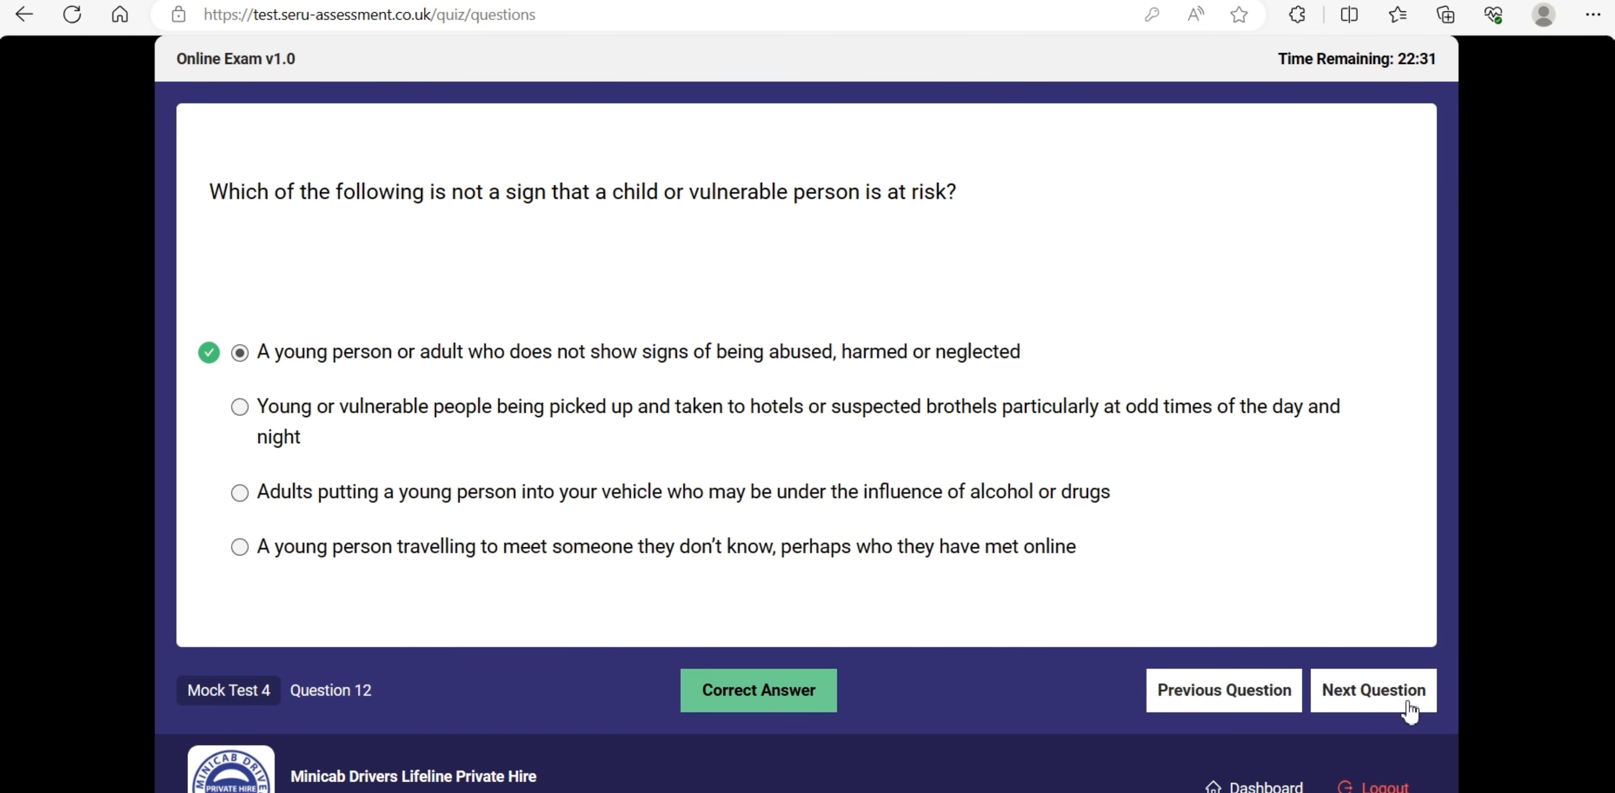
pyautogui.click(1409, 708)
pyautogui.click(1410, 708)
pyautogui.click(1410, 709)
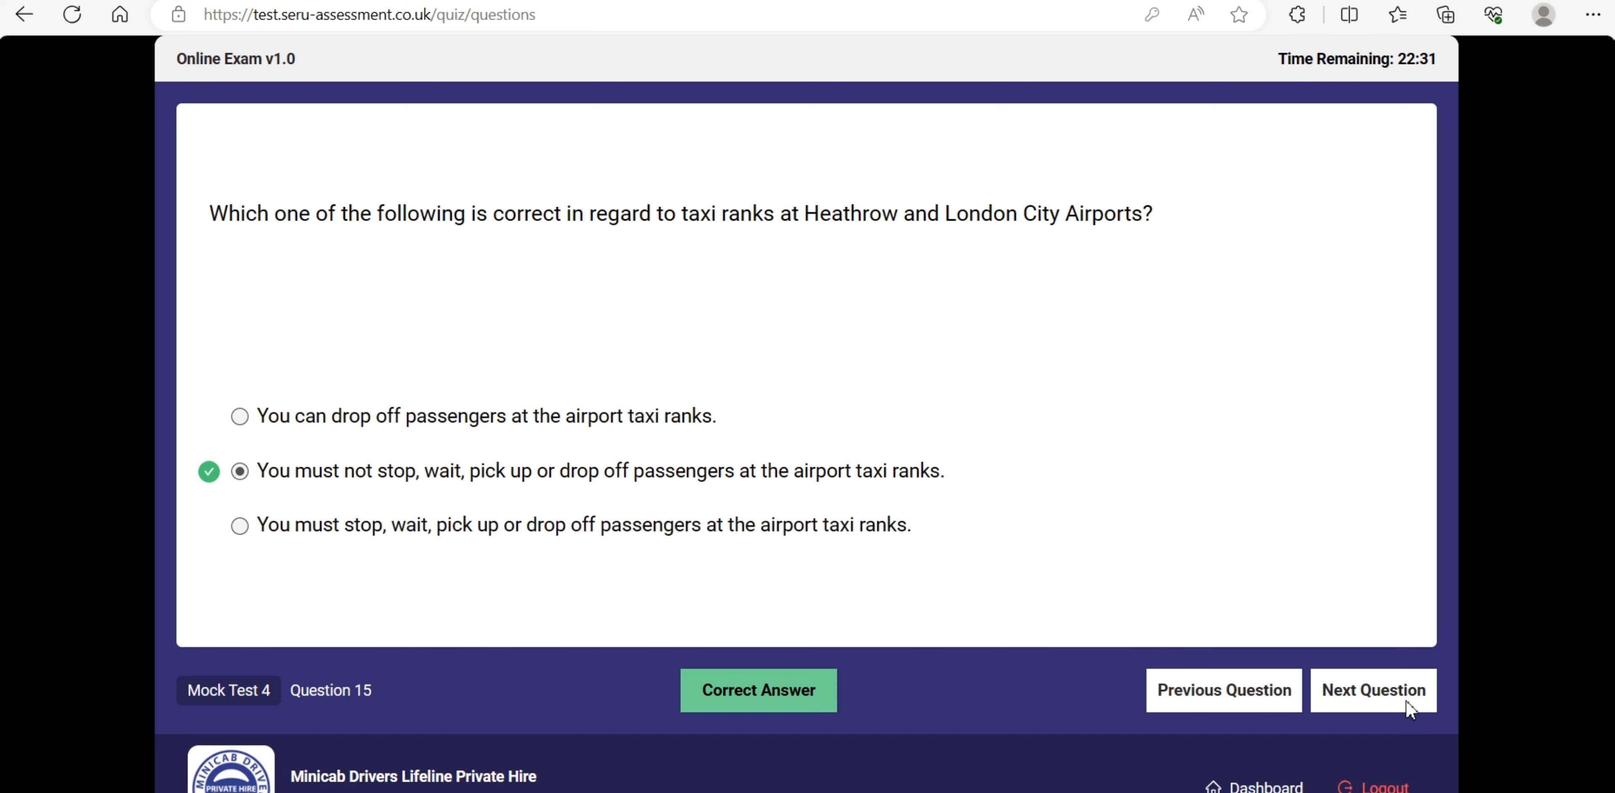
pyautogui.click(1410, 708)
pyautogui.click(1410, 708)
pyautogui.click(1409, 709)
pyautogui.click(1410, 708)
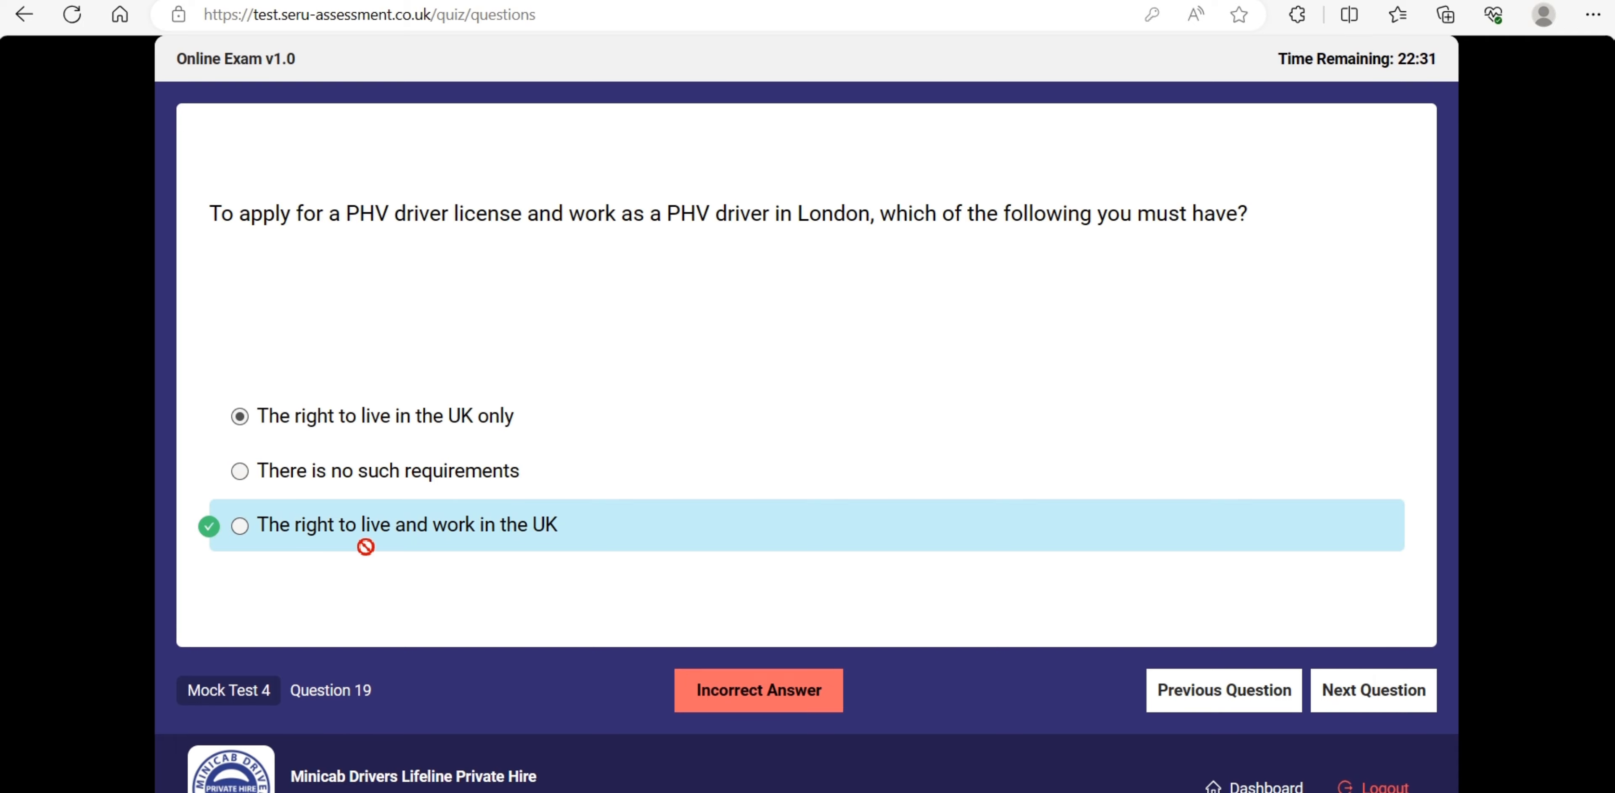
# - Look through the marked answers from question 20 to question 29, and return to question 27
pyautogui.click(1407, 696)
pyautogui.click(1408, 696)
pyautogui.click(1408, 695)
pyautogui.click(1408, 696)
pyautogui.click(1408, 696)
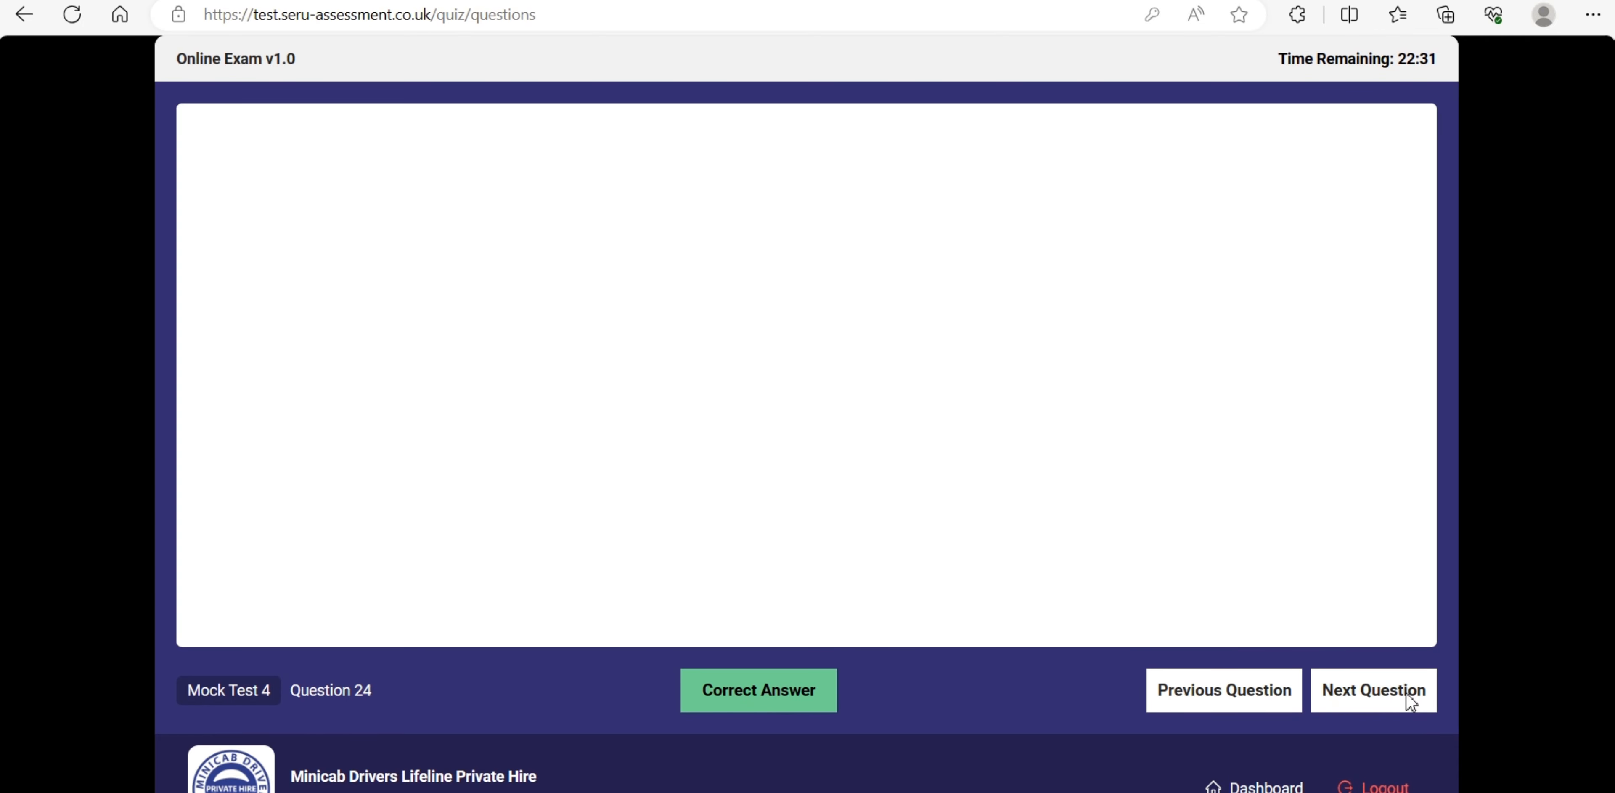
pyautogui.click(1411, 700)
pyautogui.click(1411, 699)
pyautogui.click(1411, 700)
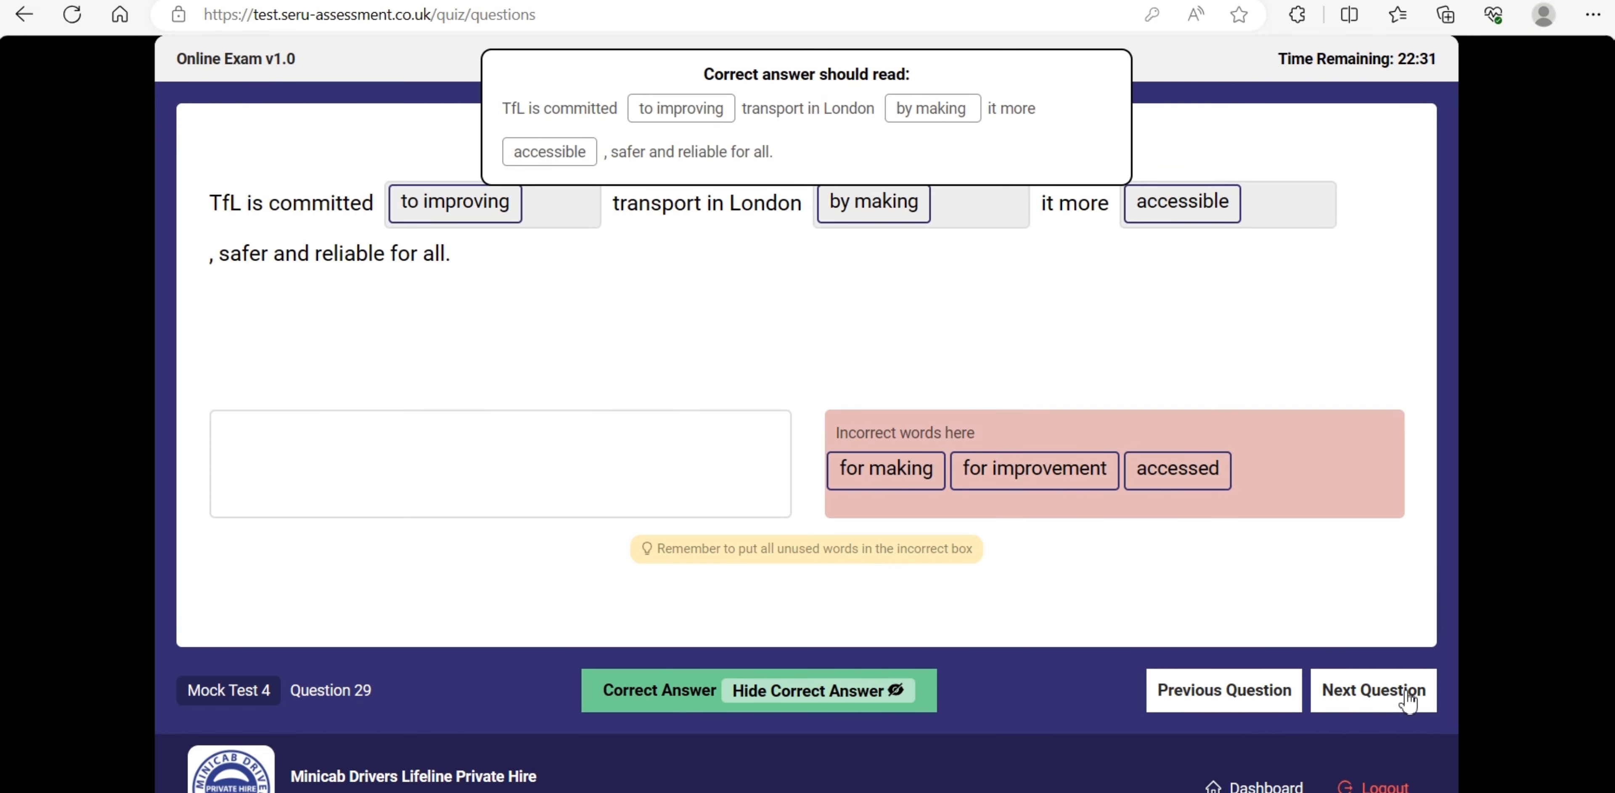
pyautogui.click(1205, 701)
pyautogui.click(1205, 700)
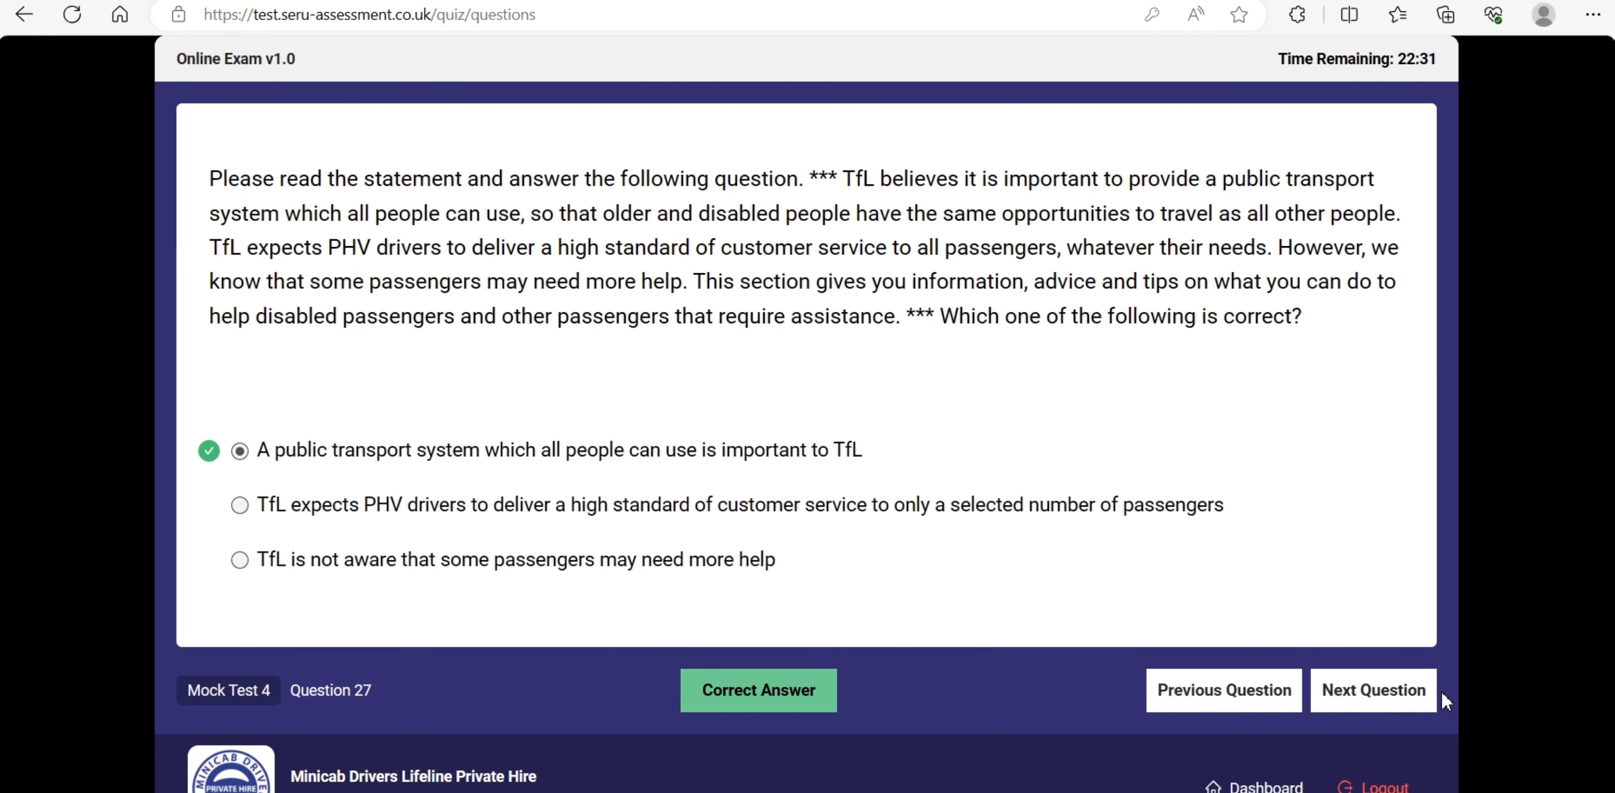
# - Continue checking the marked answers from question 28 to question 36, comparing the filled blanks with the correct wording
pyautogui.click(1402, 692)
pyautogui.click(1402, 693)
pyautogui.click(1402, 693)
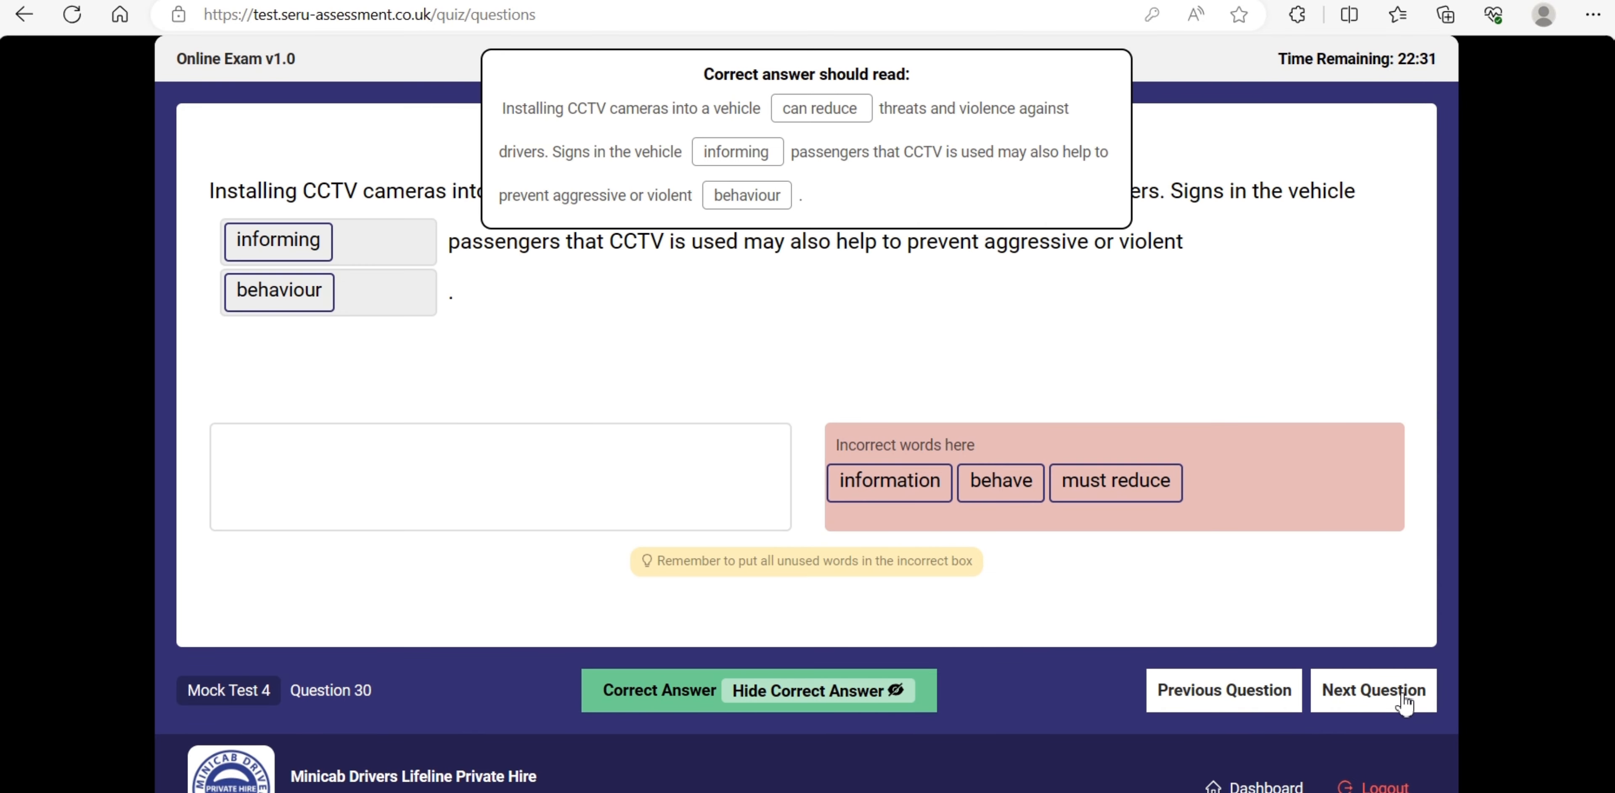
pyautogui.click(1404, 701)
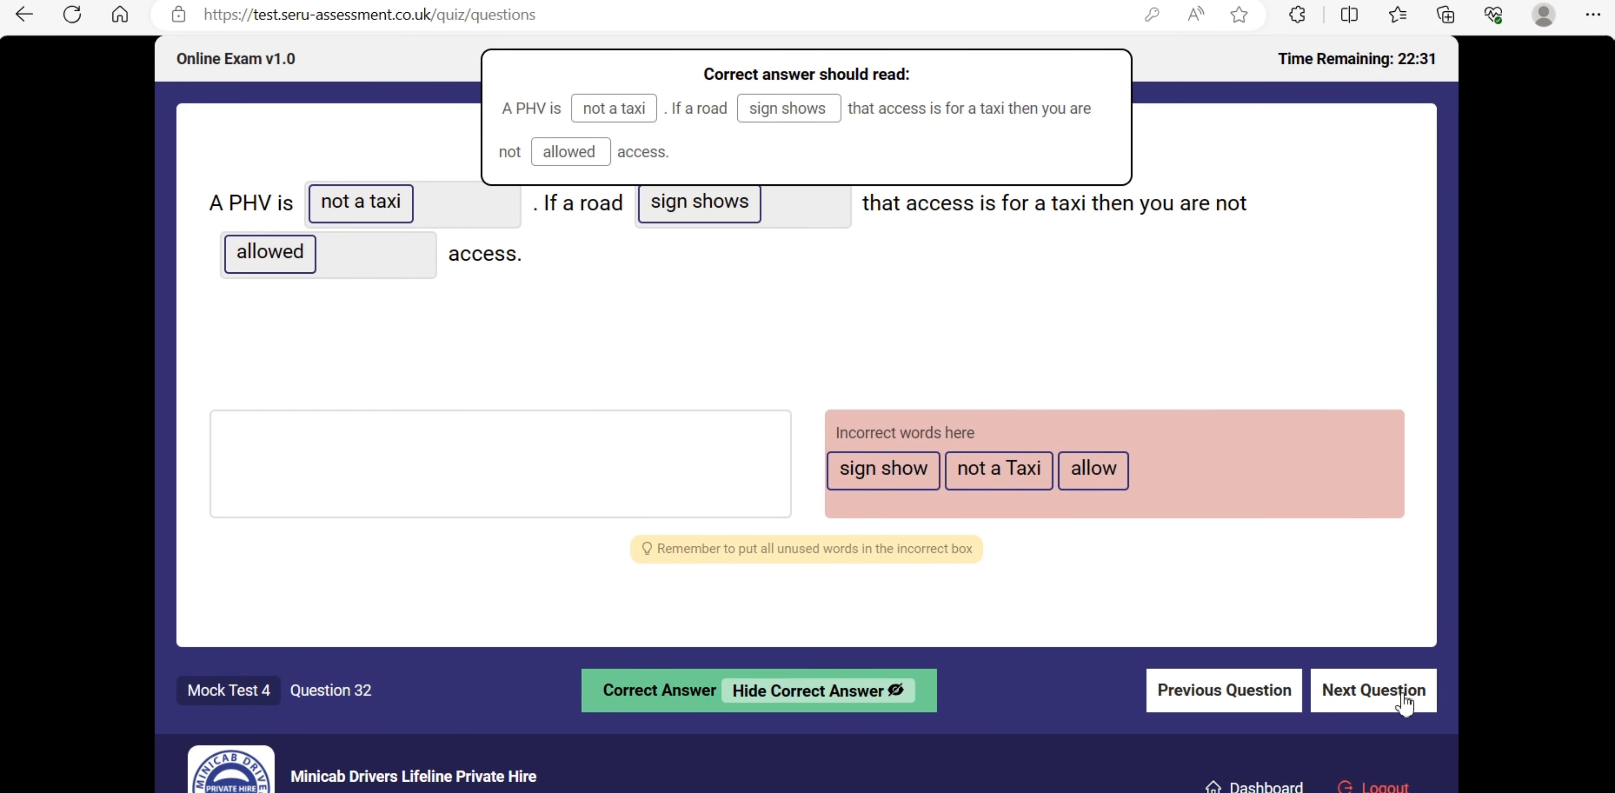
pyautogui.click(1404, 704)
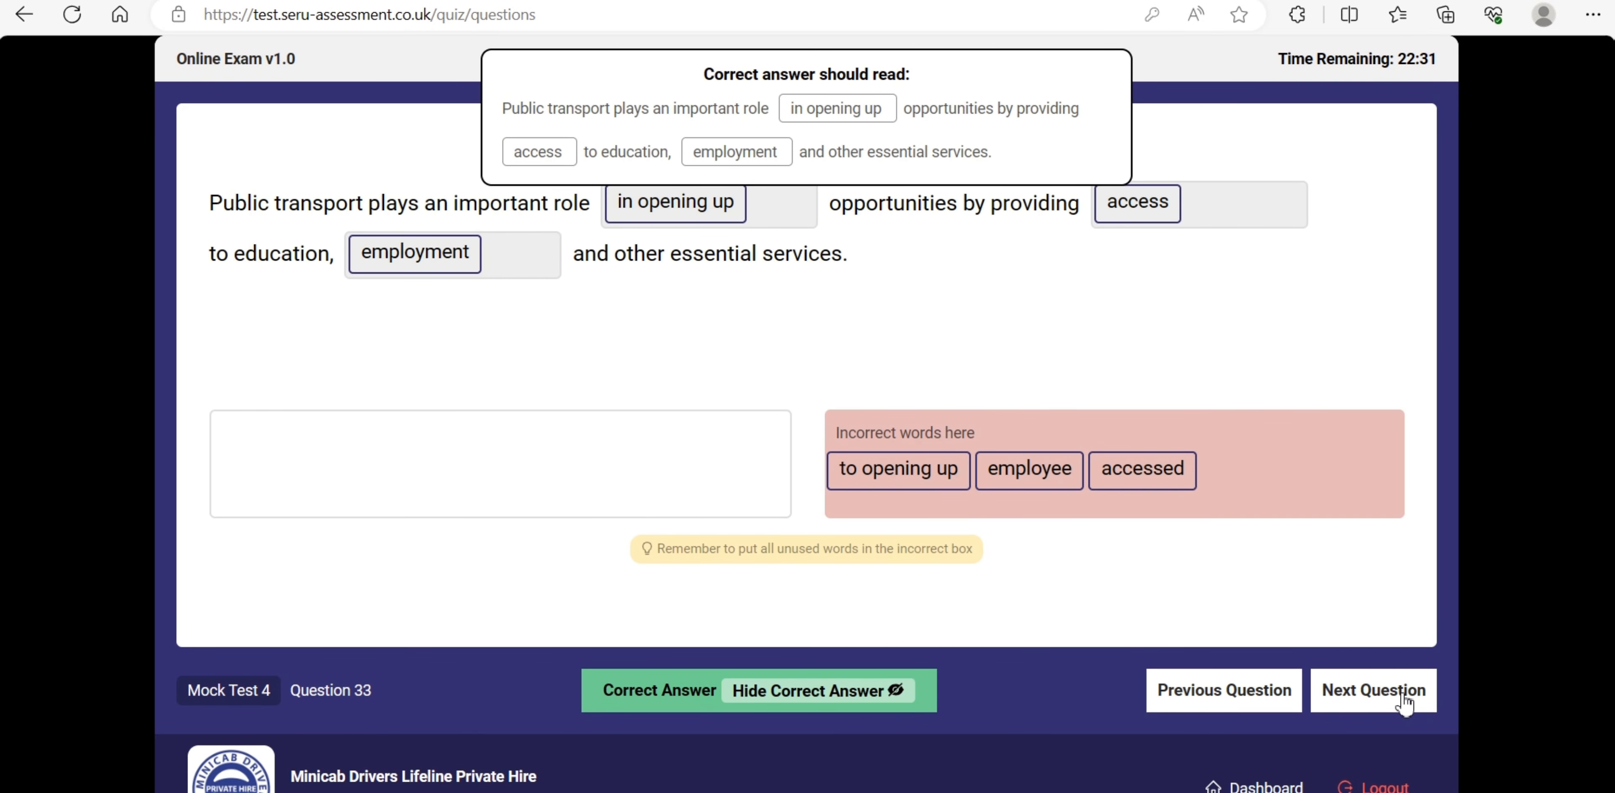
pyautogui.click(1404, 704)
pyautogui.click(1404, 703)
pyautogui.click(1405, 703)
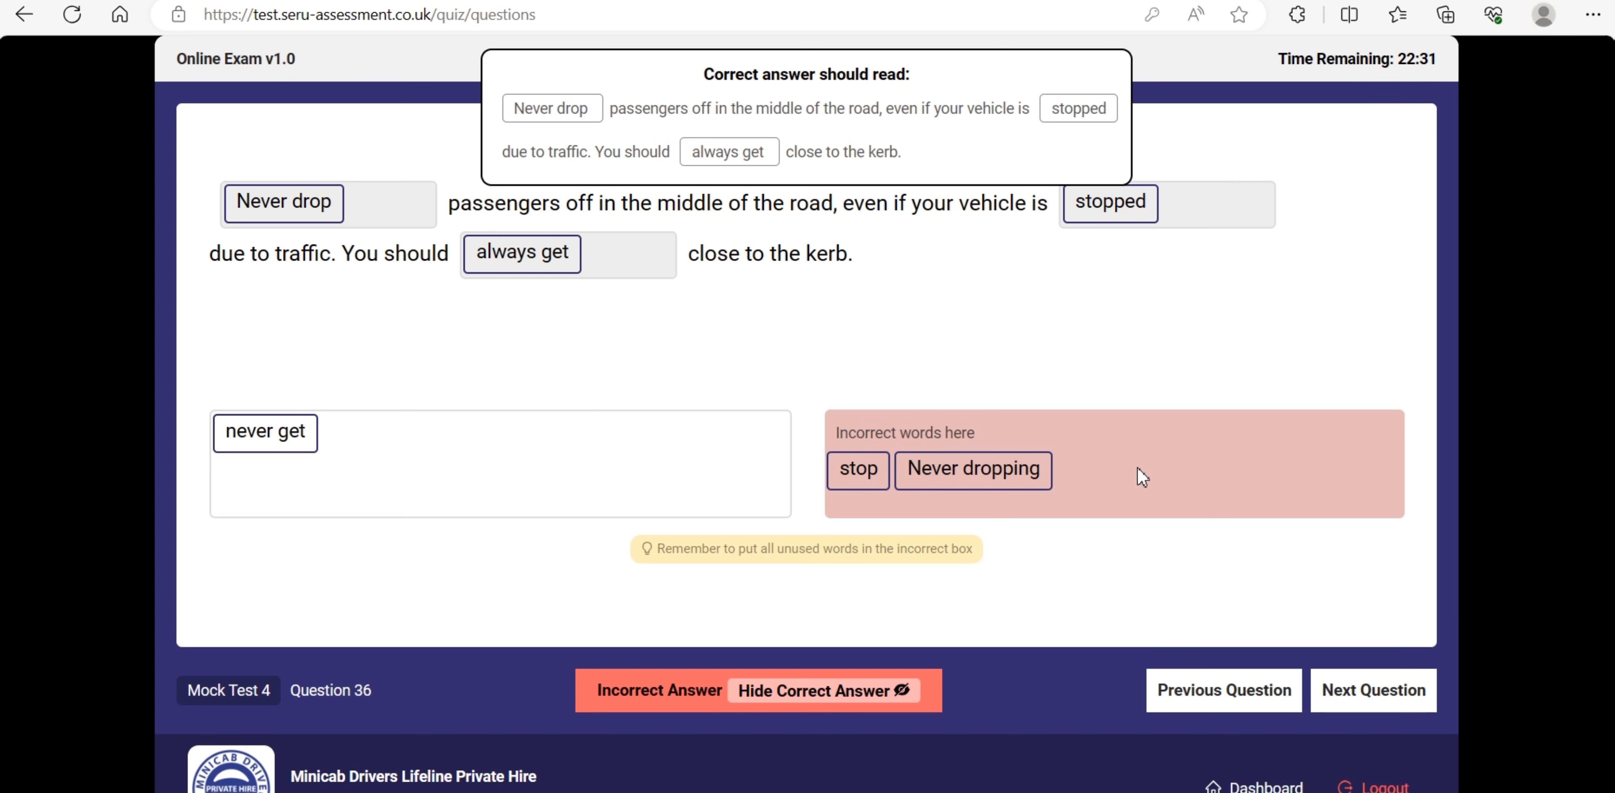
# - Proceed to question 37 and compare the submitted answer with the correct answer by hiding and showing the latter
pyautogui.click(1422, 691)
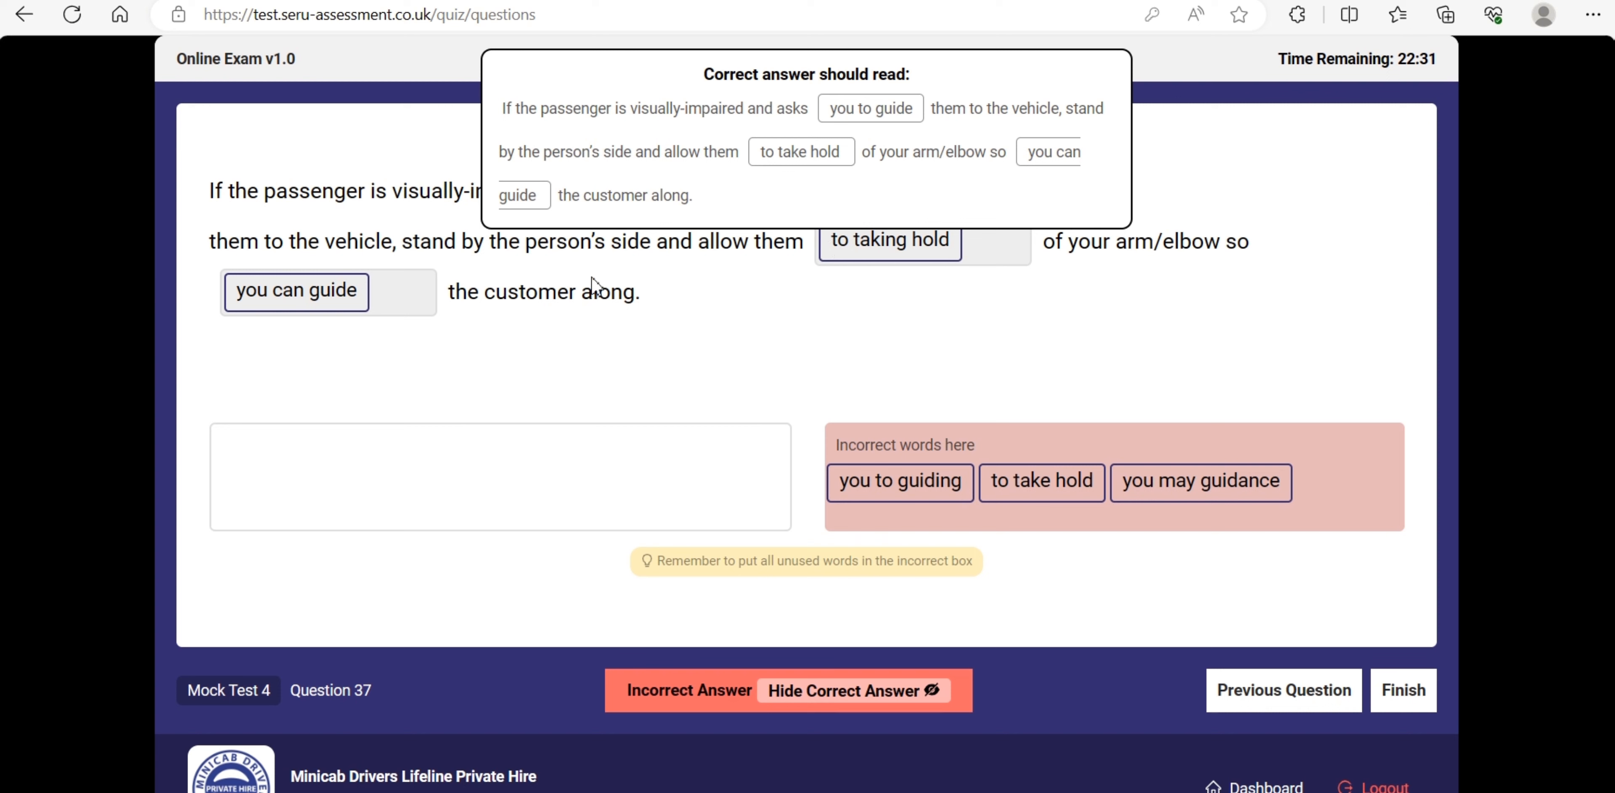
pyautogui.click(852, 699)
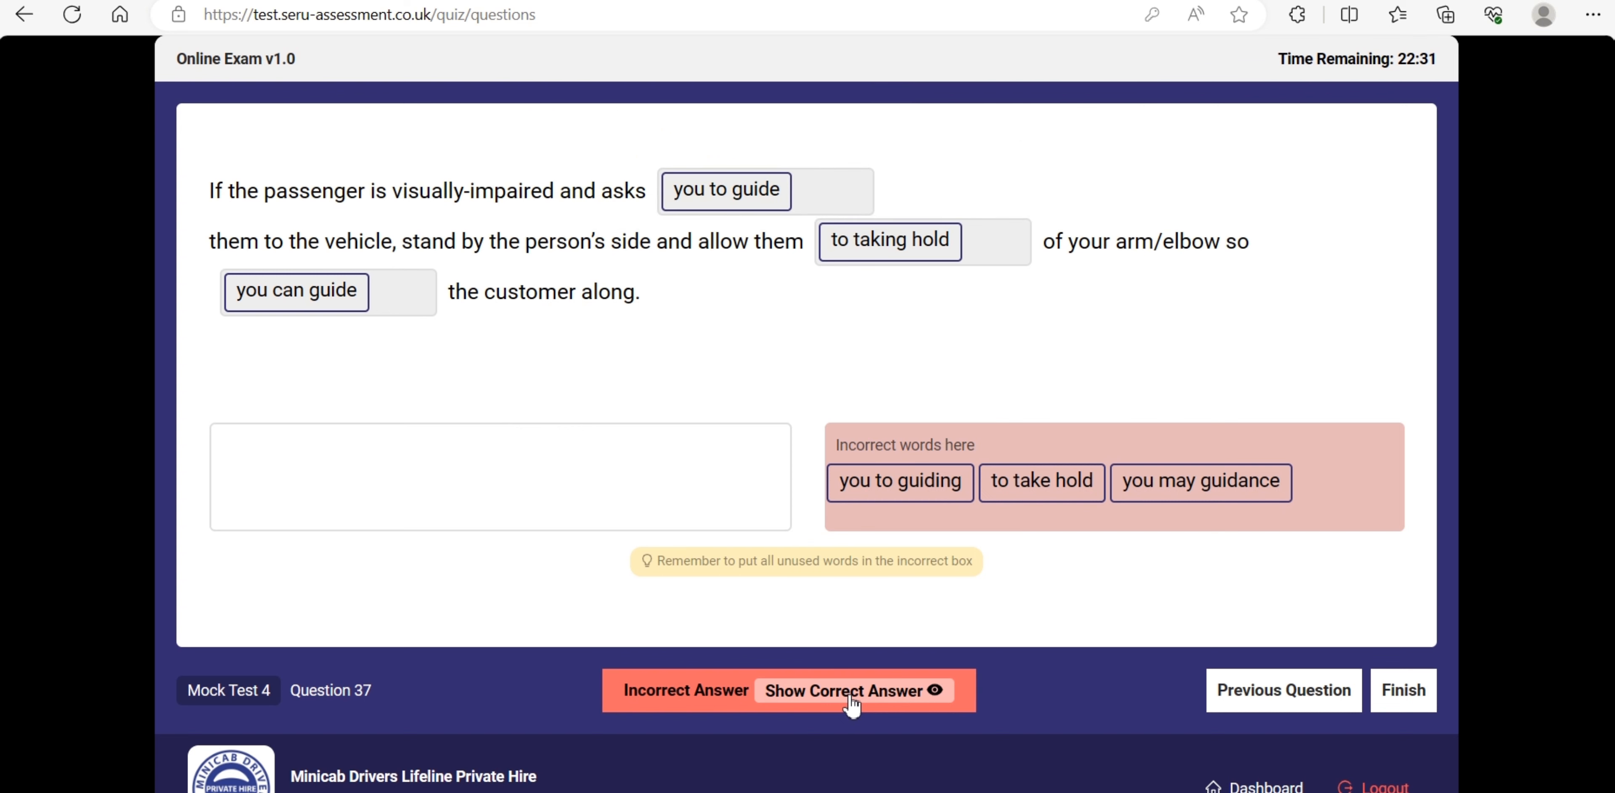
pyautogui.click(853, 699)
pyautogui.click(853, 700)
pyautogui.click(853, 699)
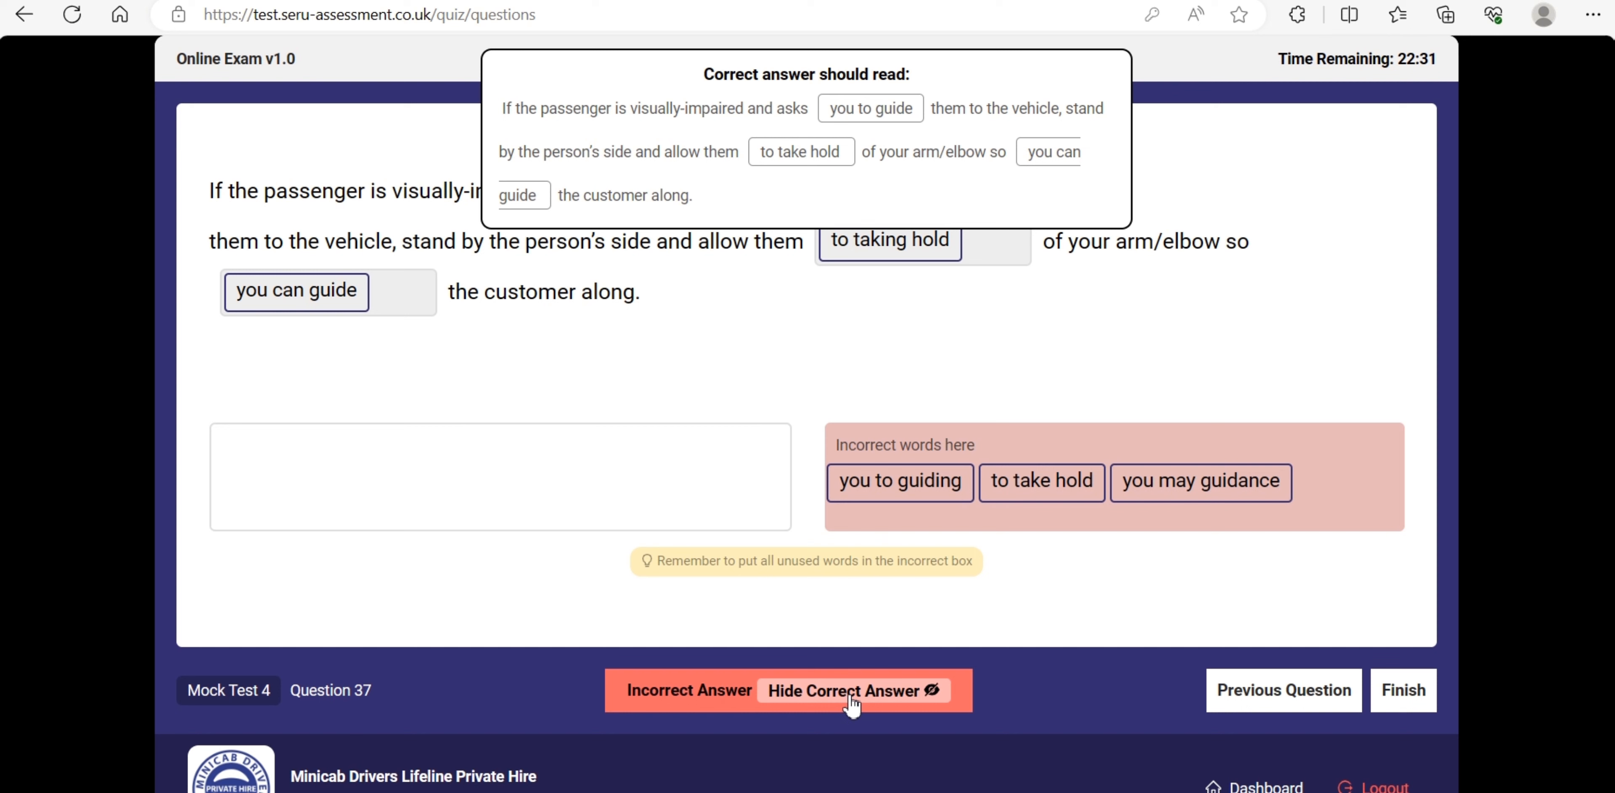